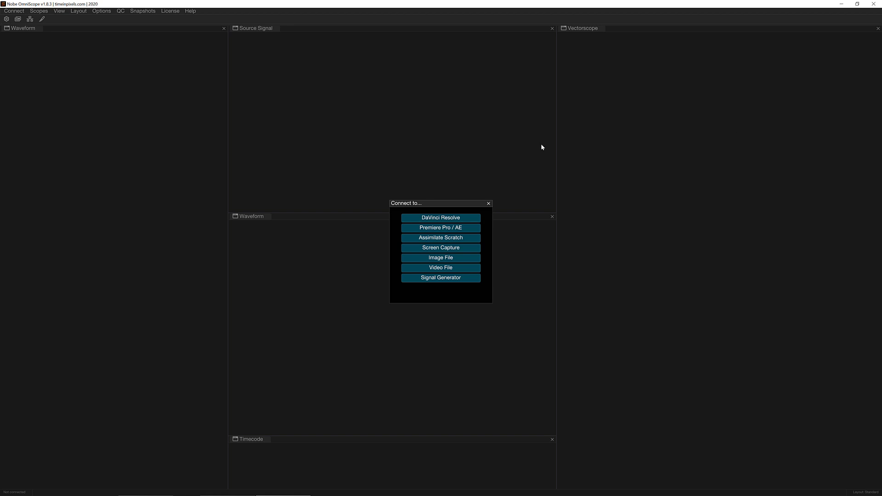
- Load the daytime island drone clip from the Desktop as the video file source
{"action": "left_click", "coordinate": [456, 268]}
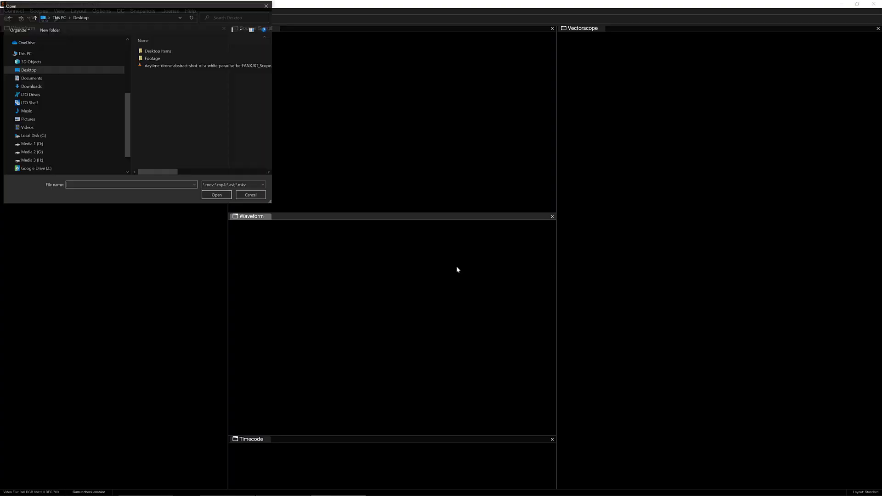
{"action": "left_click", "coordinate": [166, 68]}
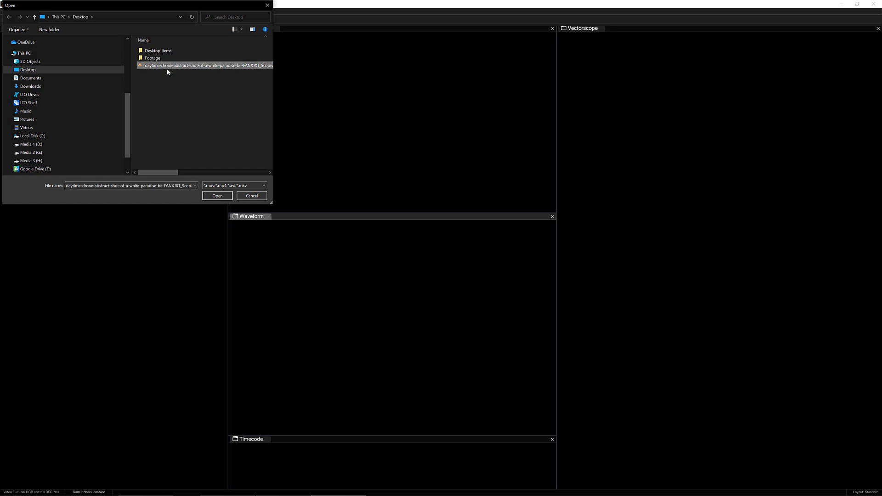
{"action": "left_click", "coordinate": [221, 195]}
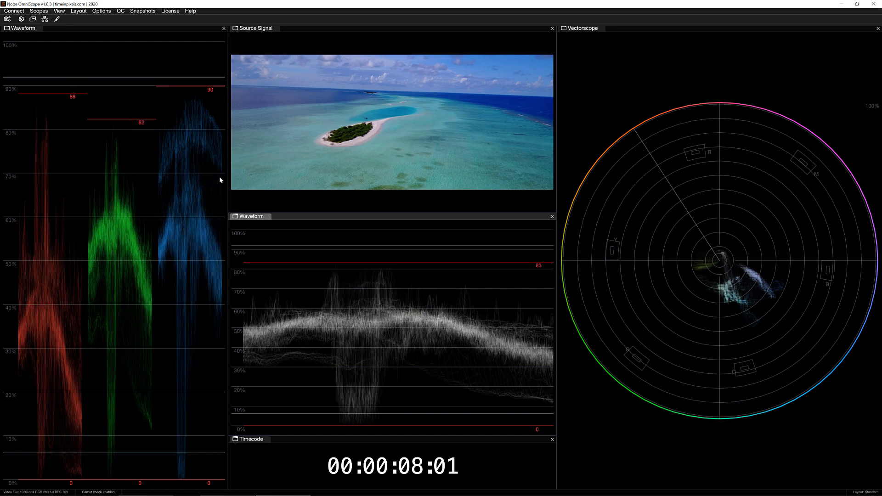
- Pause the clip and show playback controls under the Source Signal preview
{"action": "key", "text": "space"}
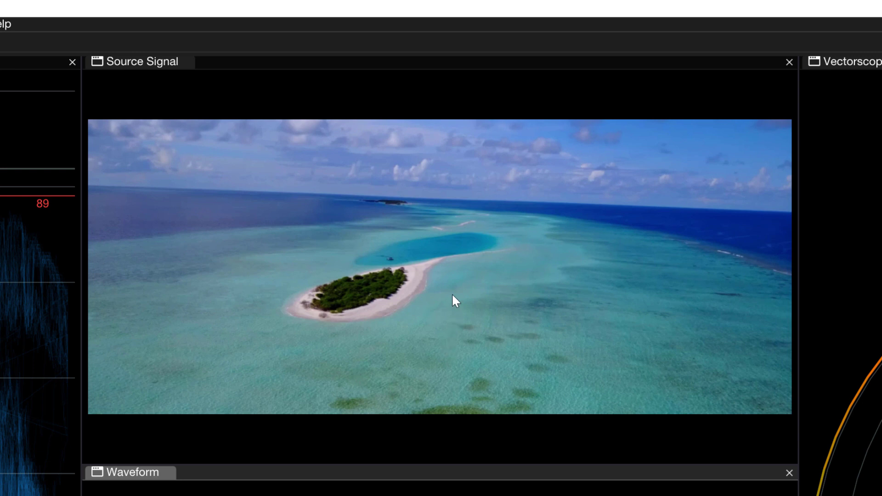
{"action": "right_click", "coordinate": [454, 300]}
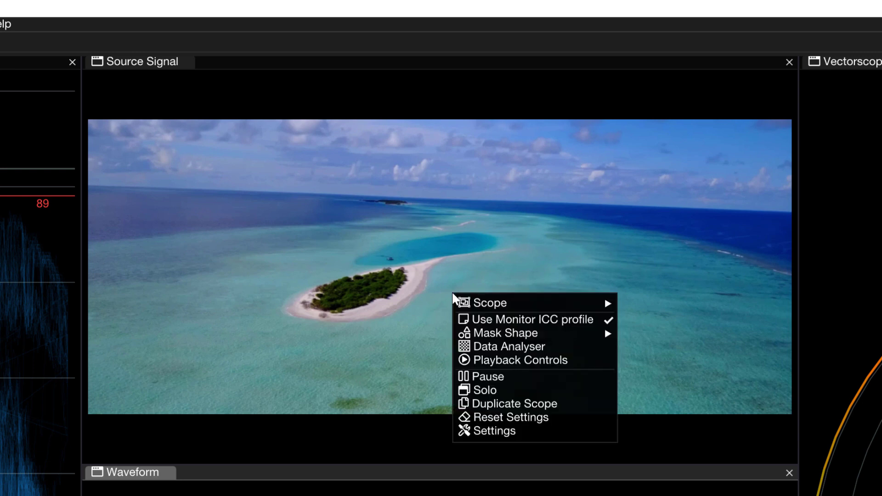
{"action": "left_click", "coordinate": [505, 360]}
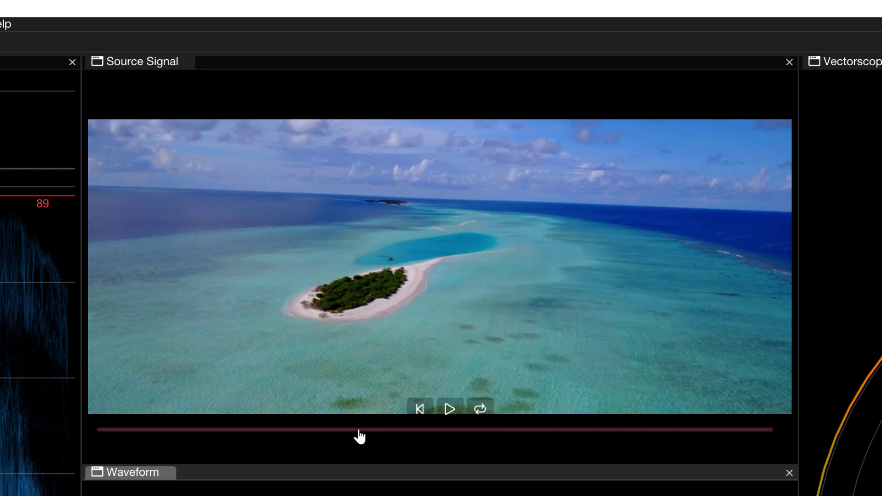
- Scrub the timeline, then play, restart and pause the clip early in its run
{"action": "left_click", "coordinate": [266, 430]}
{"action": "left_click_drag", "start_coordinate": [267, 435], "coordinate": [551, 449]}
{"action": "left_click", "coordinate": [449, 413]}
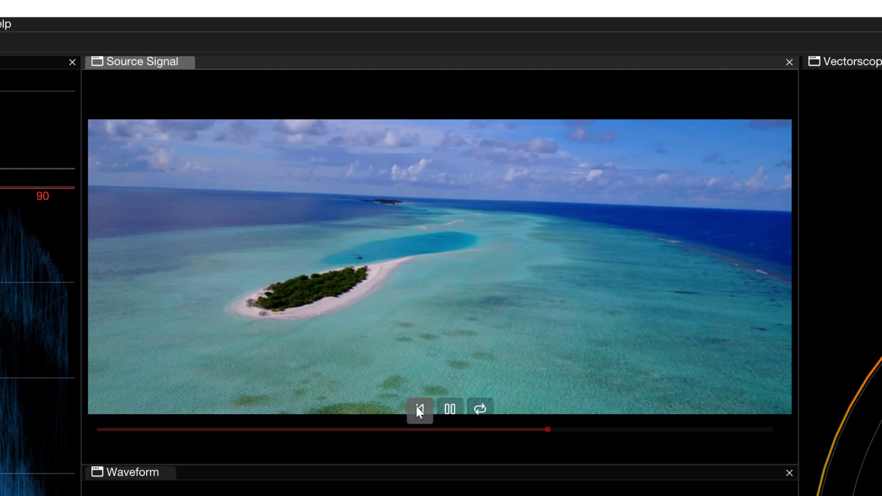
{"action": "left_click", "coordinate": [419, 407]}
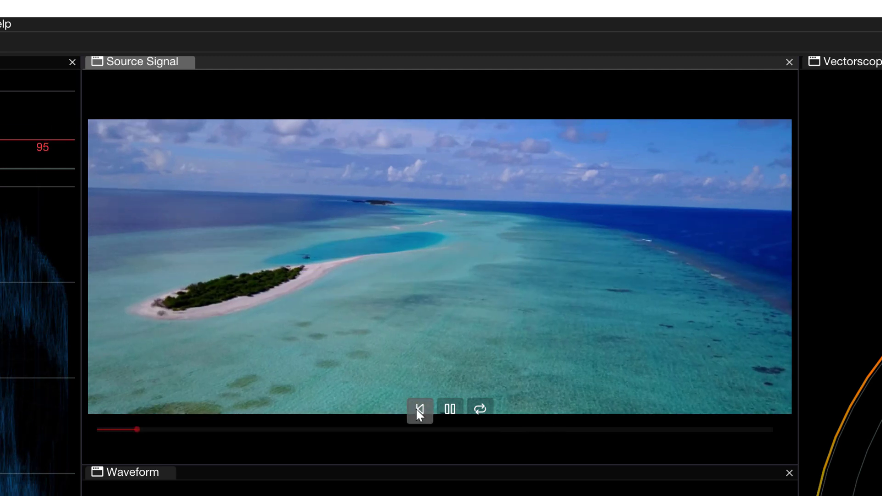
{"action": "left_click", "coordinate": [449, 408]}
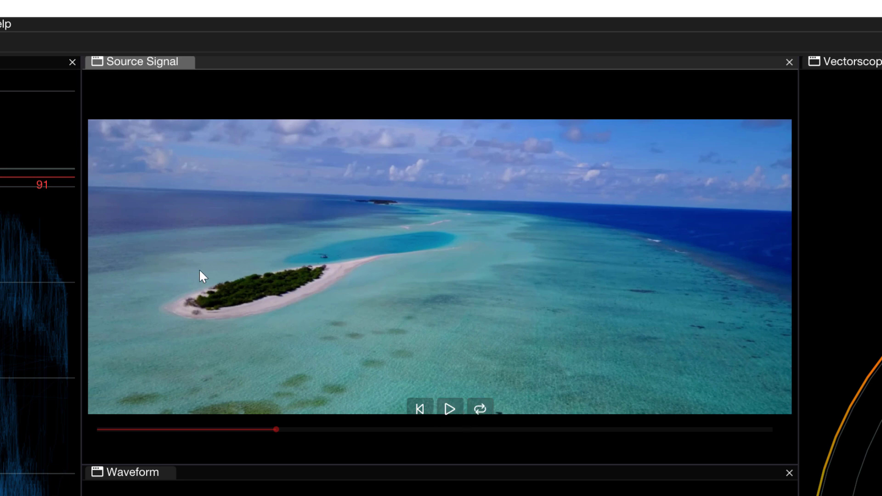
- Draw a rectangular quick mask around the island, clearing and redrawing it once
{"action": "left_click_drag", "start_coordinate": [137, 205], "coordinate": [372, 368]}
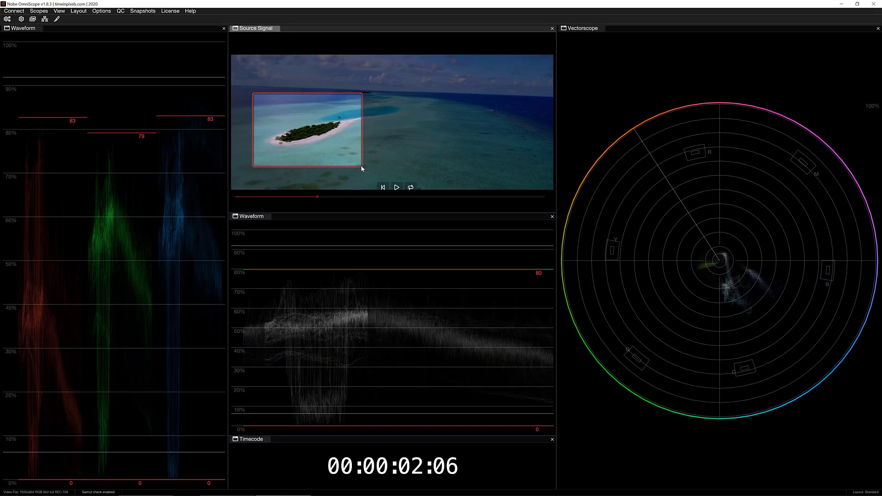
{"action": "left_click_drag", "start_coordinate": [361, 167], "coordinate": [362, 167]}
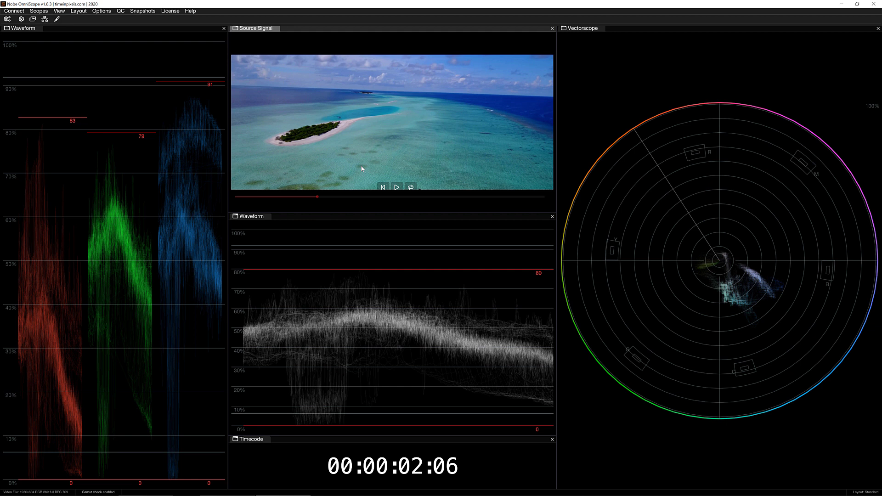
{"action": "left_click_drag", "start_coordinate": [255, 95], "coordinate": [366, 169]}
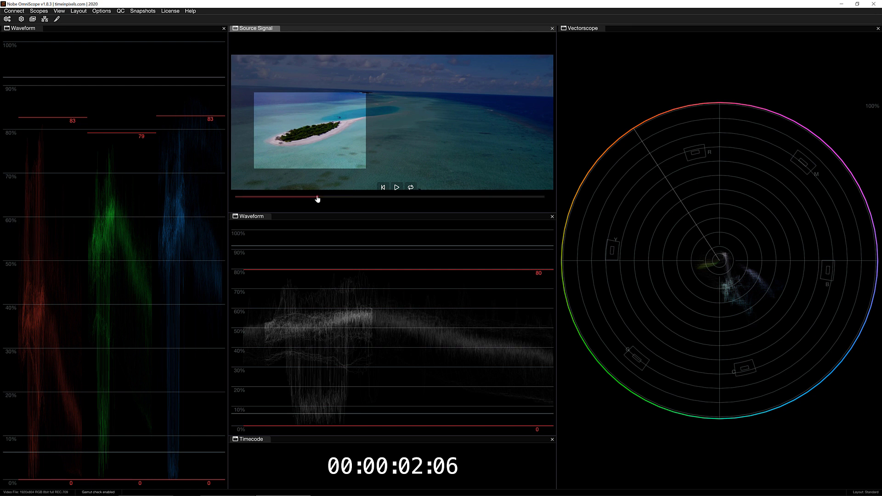
- Play, pause and scrub the masked clip to 00:00:03:07
{"action": "left_click", "coordinate": [398, 188]}
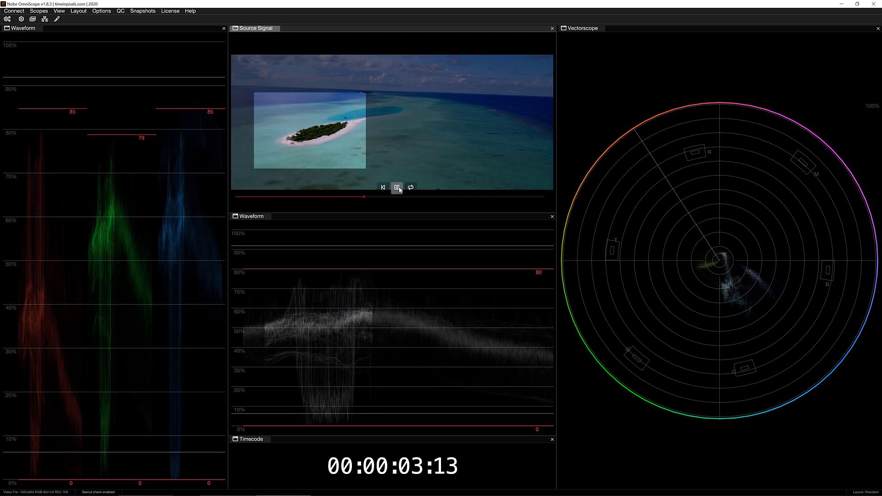
{"action": "left_click", "coordinate": [399, 189]}
{"action": "left_click", "coordinate": [347, 197]}
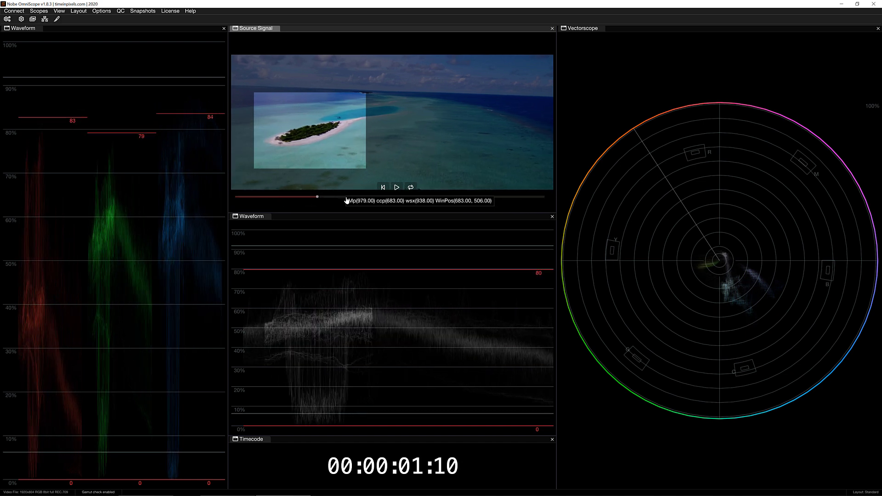
{"action": "mouse_move", "coordinate": [347, 201]}
{"action": "left_mouse_down"}
{"action": "mouse_move", "coordinate": [374, 200]}
{"action": "mouse_move", "coordinate": [246, 199]}
{"action": "mouse_move", "coordinate": [355, 199]}
{"action": "left_mouse_up"}
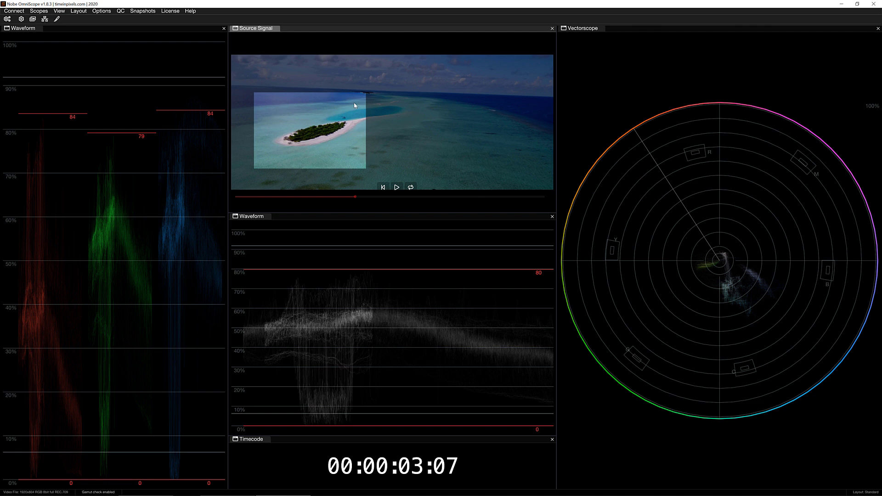
- Open the Video File input settings over the source view
{"action": "left_click", "coordinate": [17, 13]}
{"action": "mouse_move", "coordinate": [27, 51]}
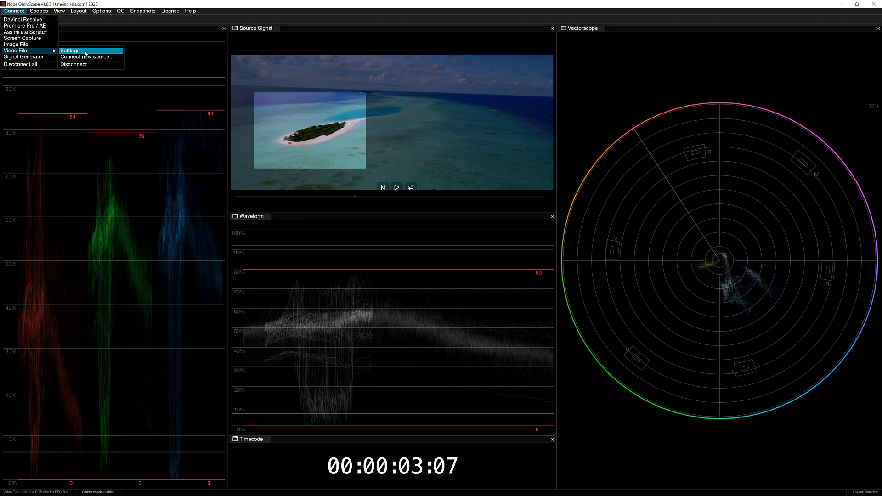
{"action": "left_click", "coordinate": [277, 9]}
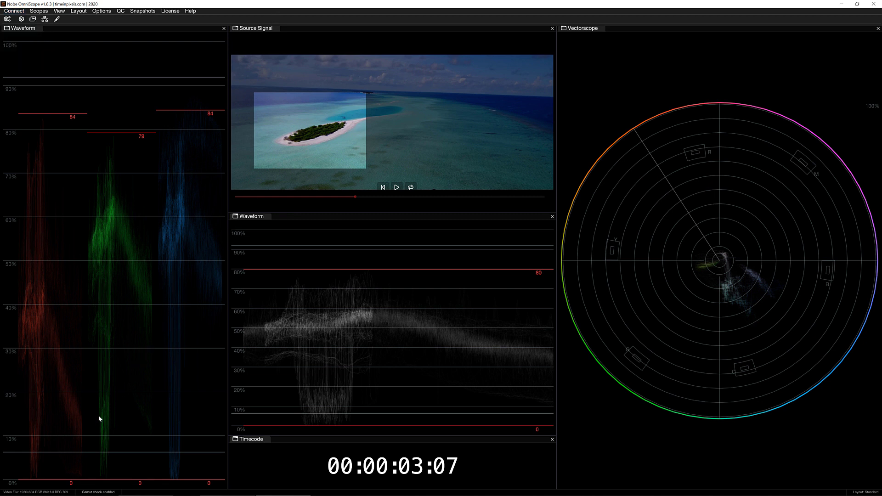
{"action": "left_click", "coordinate": [48, 493]}
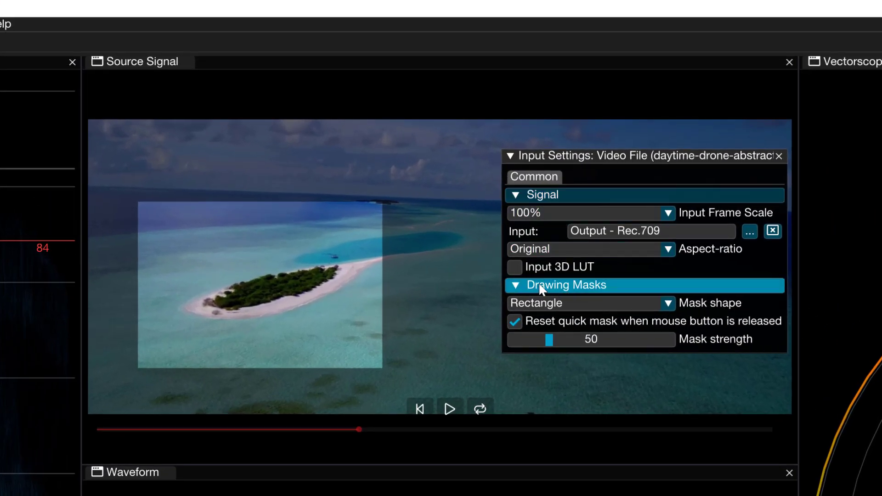
- Keep the Rectangle mask shape and set Mask strength to 90
{"action": "left_click", "coordinate": [609, 302]}
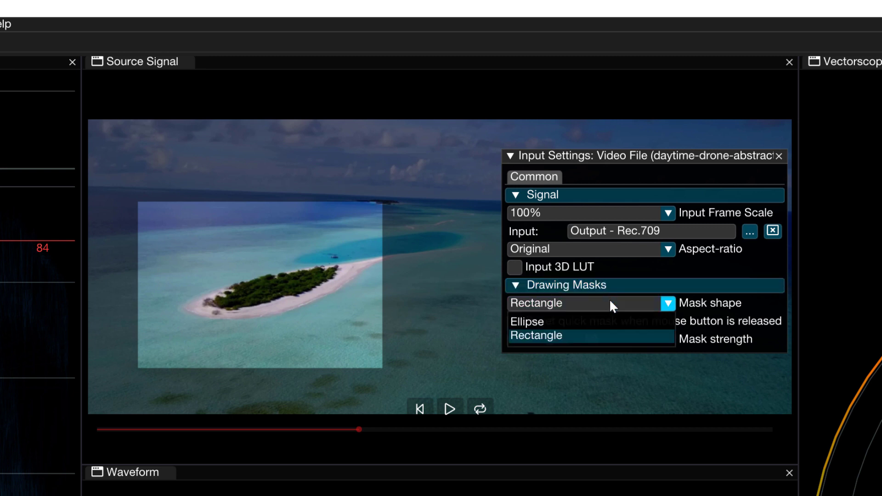
{"action": "left_click", "coordinate": [716, 303]}
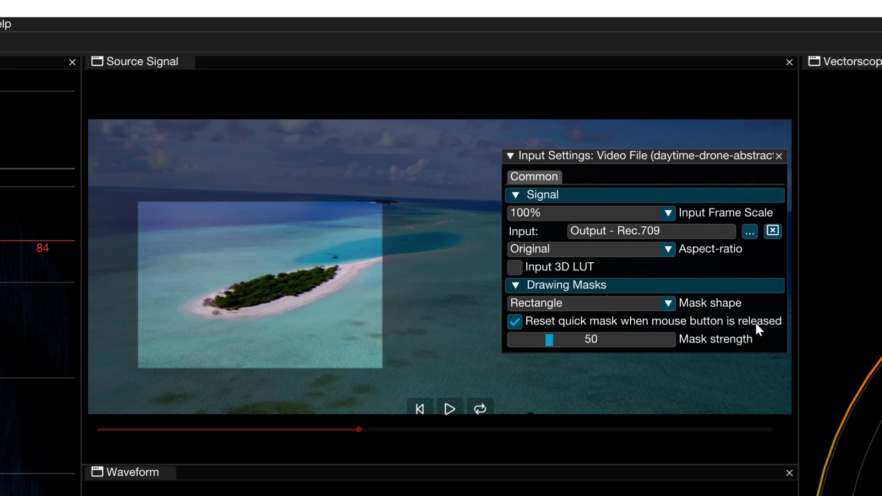
{"action": "mouse_move", "coordinate": [549, 340]}
{"action": "left_mouse_down"}
{"action": "mouse_move", "coordinate": [654, 340]}
{"action": "mouse_move", "coordinate": [536, 333]}
{"action": "mouse_move", "coordinate": [543, 336]}
{"action": "left_mouse_up"}
{"action": "left_click_drag", "start_coordinate": [544, 337], "coordinate": [577, 340]}
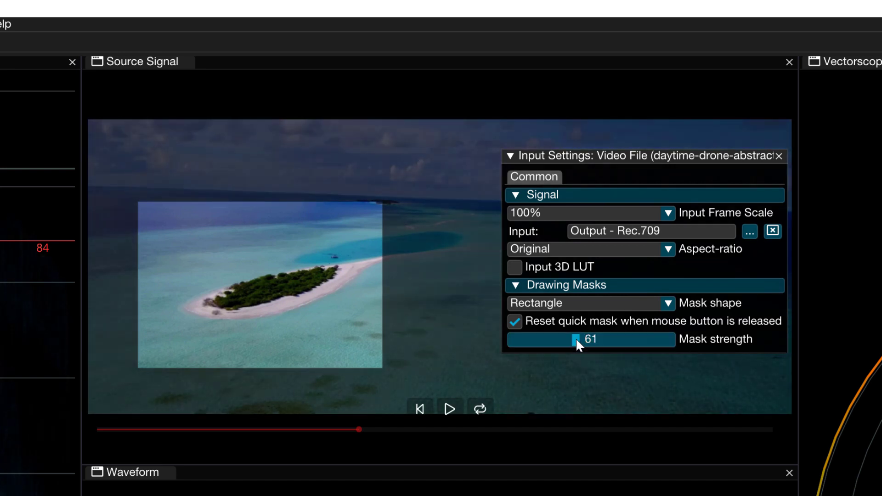
{"action": "double_click", "coordinate": [577, 340]}
{"action": "type", "text": "90"}
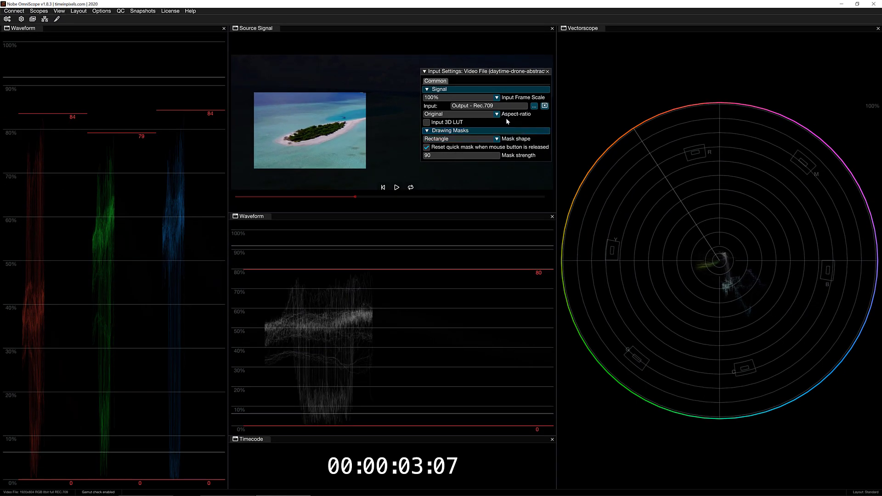
- Close the input settings panel so the full frame shows undimmed
{"action": "left_click", "coordinate": [547, 71]}
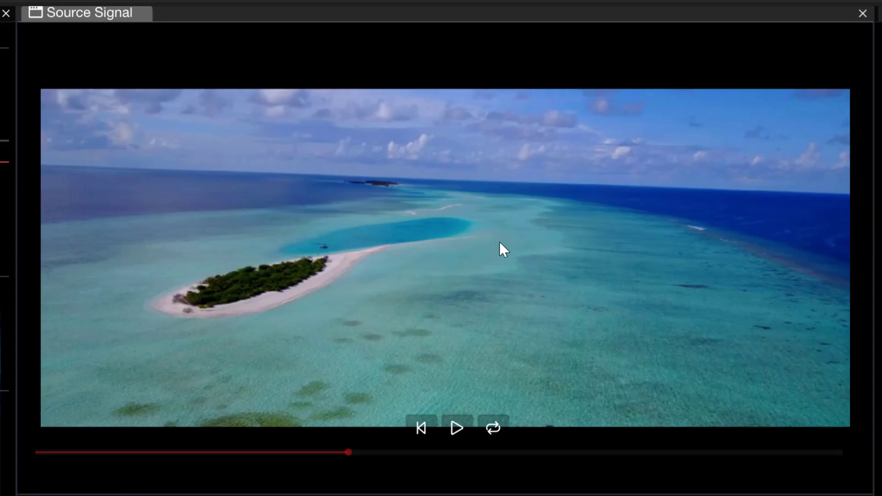
- Open the Source Signal Preview Settings and move the panel aside
{"action": "right_click", "coordinate": [414, 117]}
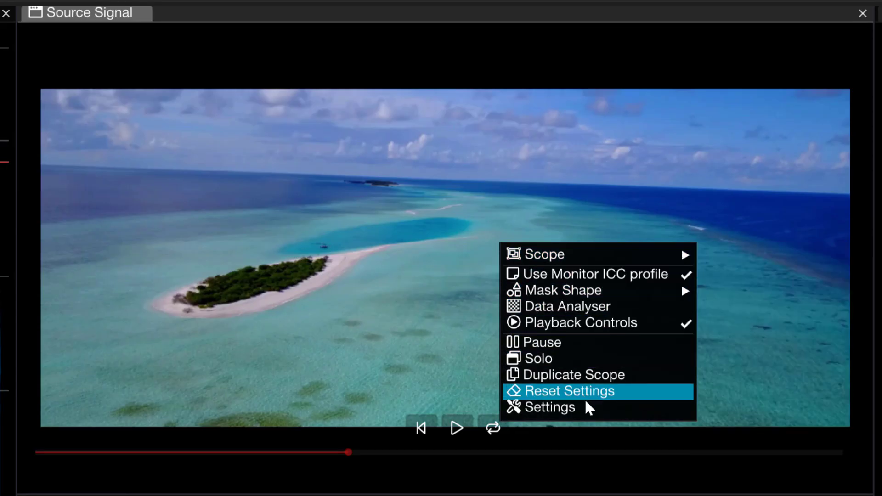
{"action": "left_click", "coordinate": [589, 408]}
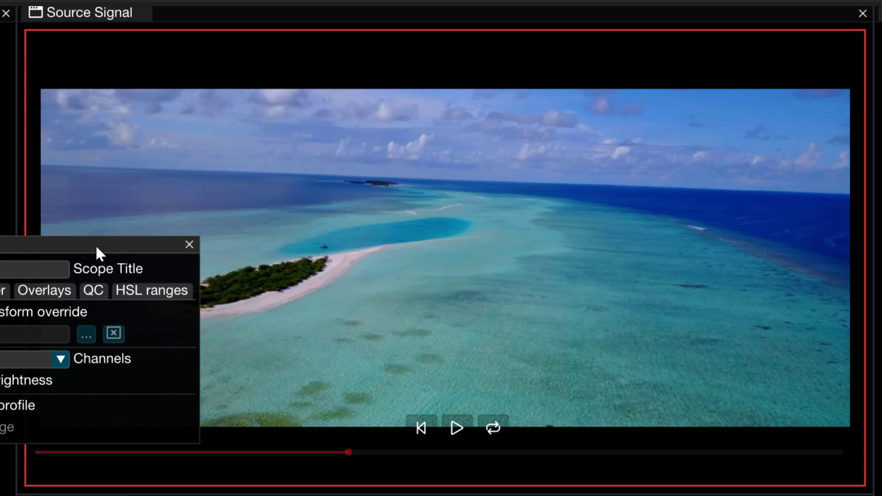
{"action": "left_click_drag", "start_coordinate": [99, 250], "coordinate": [709, 153]}
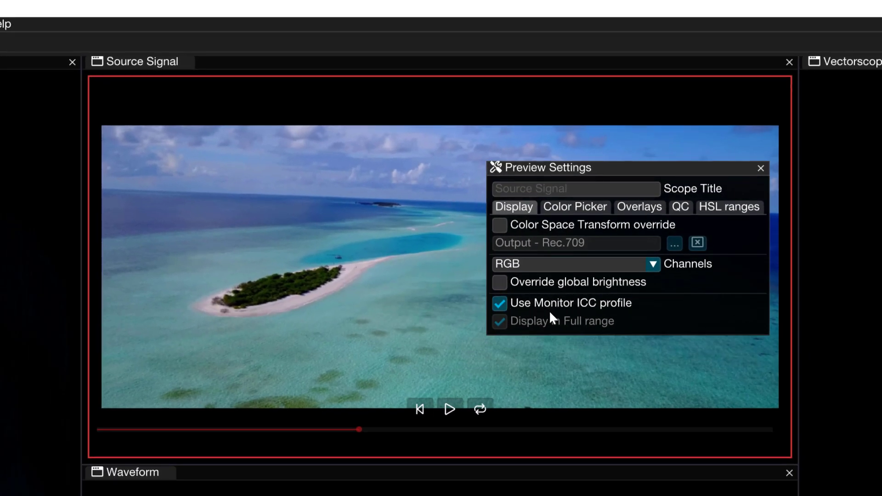
- Cycle the Channels display through Red, Green, Blue and Luma, then back to RGB
{"action": "left_click", "coordinate": [613, 263]}
{"action": "left_click", "coordinate": [604, 296]}
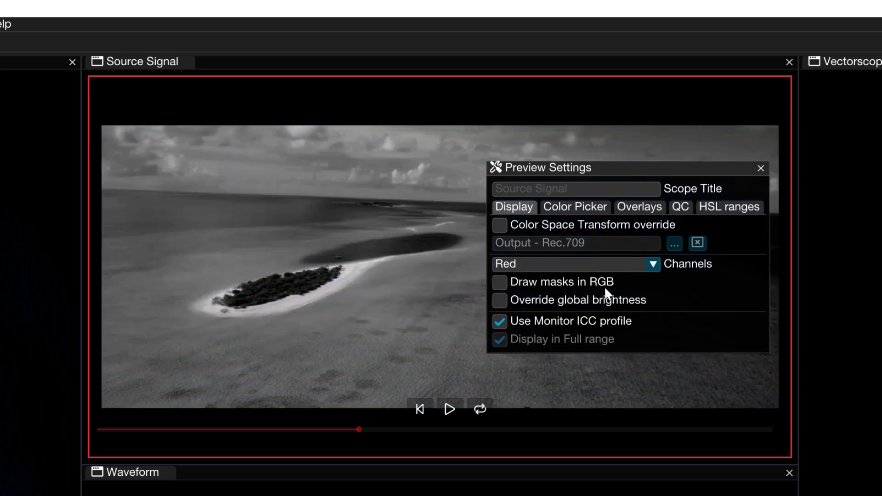
{"action": "left_click", "coordinate": [604, 263]}
{"action": "left_click", "coordinate": [595, 310]}
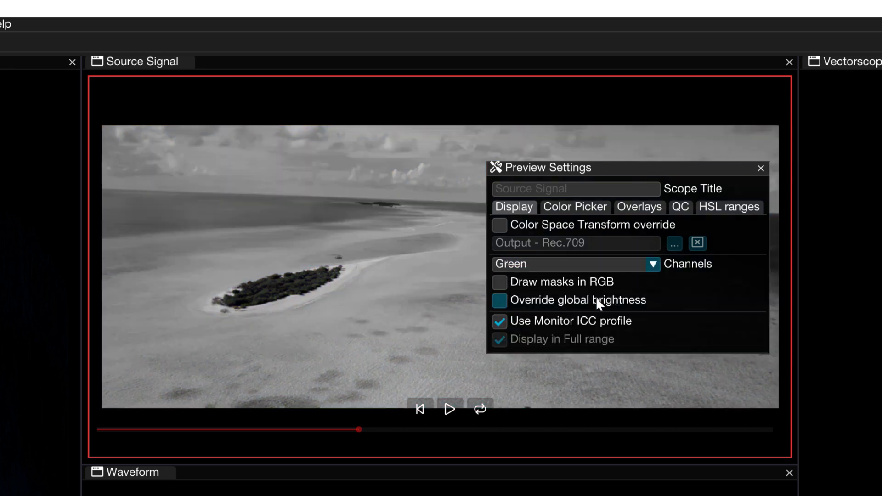
{"action": "left_click", "coordinate": [590, 263]}
{"action": "left_click", "coordinate": [592, 323]}
{"action": "left_click", "coordinate": [585, 265]}
{"action": "left_click", "coordinate": [578, 335]}
{"action": "left_click", "coordinate": [572, 264]}
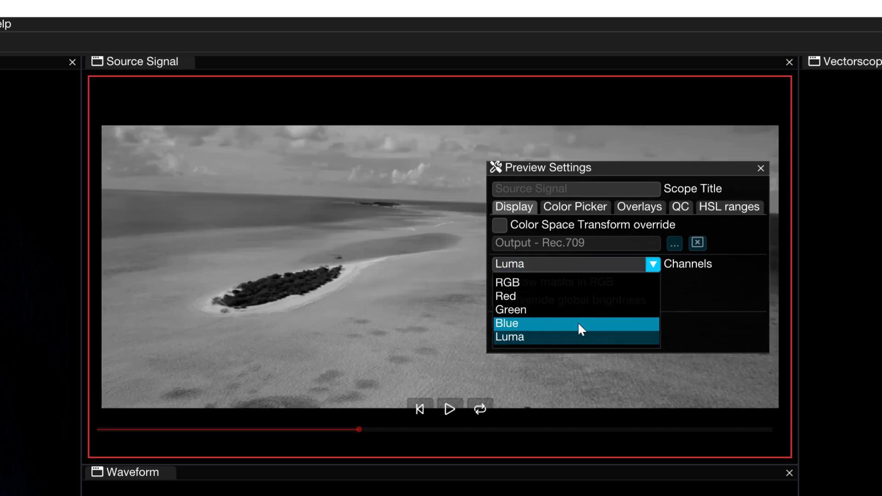
{"action": "left_click", "coordinate": [571, 287]}
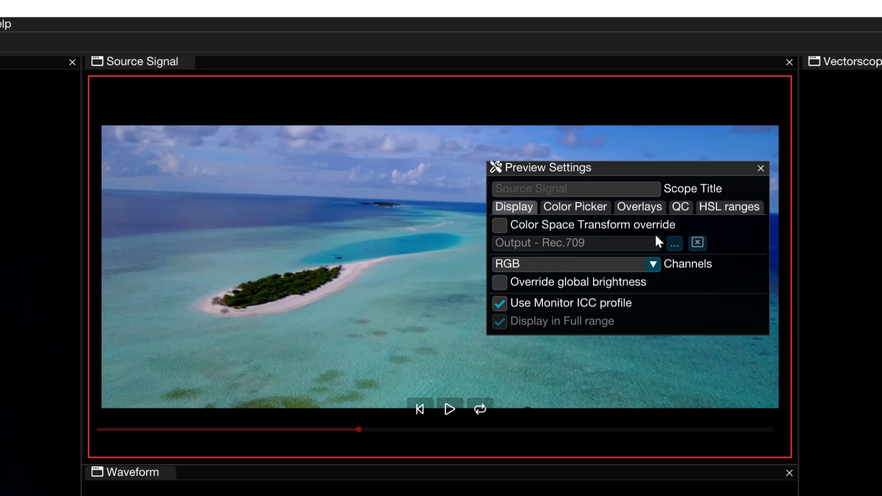
- In the Overlays options, toggle Title Safe, Thirds and Crosshair on and back off
{"action": "left_click", "coordinate": [648, 213]}
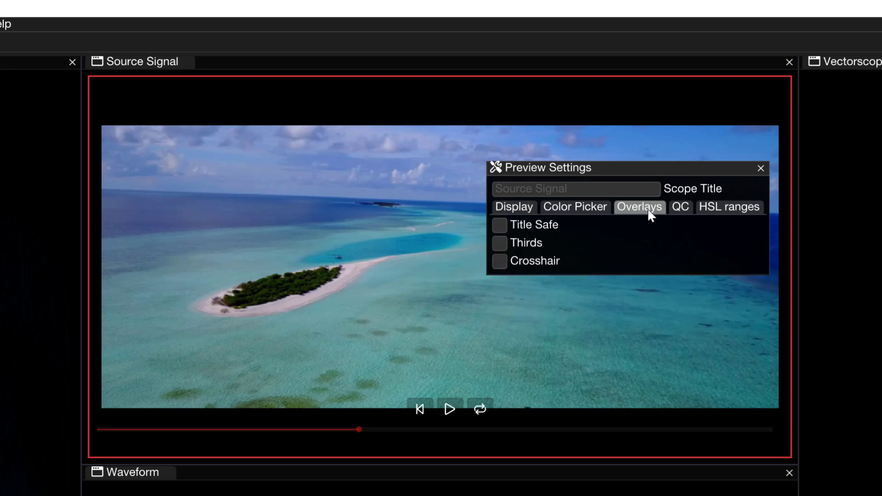
{"action": "left_click", "coordinate": [531, 225]}
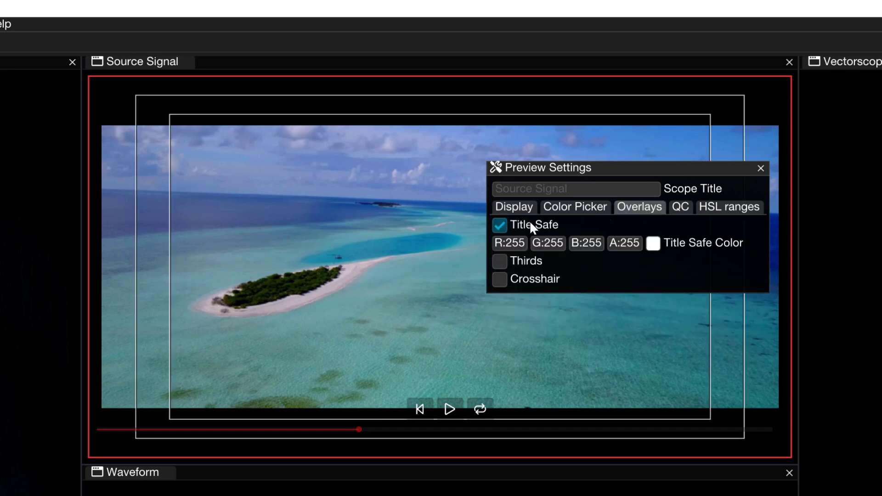
{"action": "left_click", "coordinate": [531, 225]}
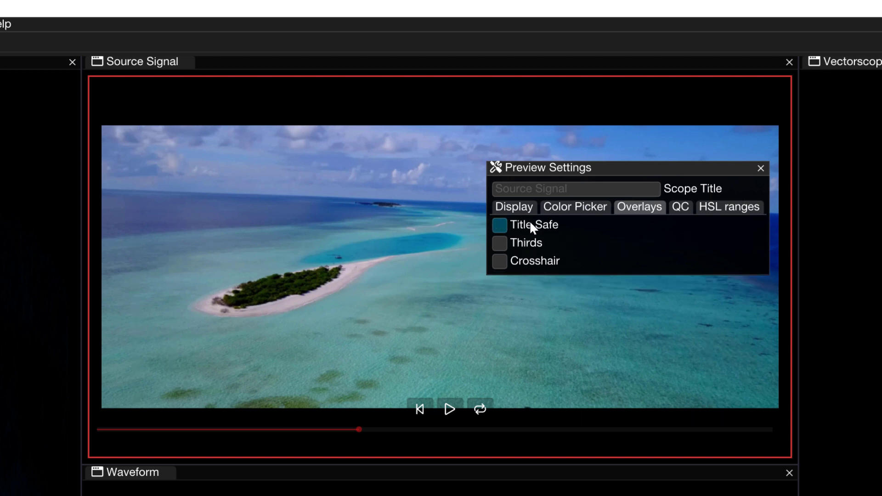
{"action": "left_click", "coordinate": [531, 243]}
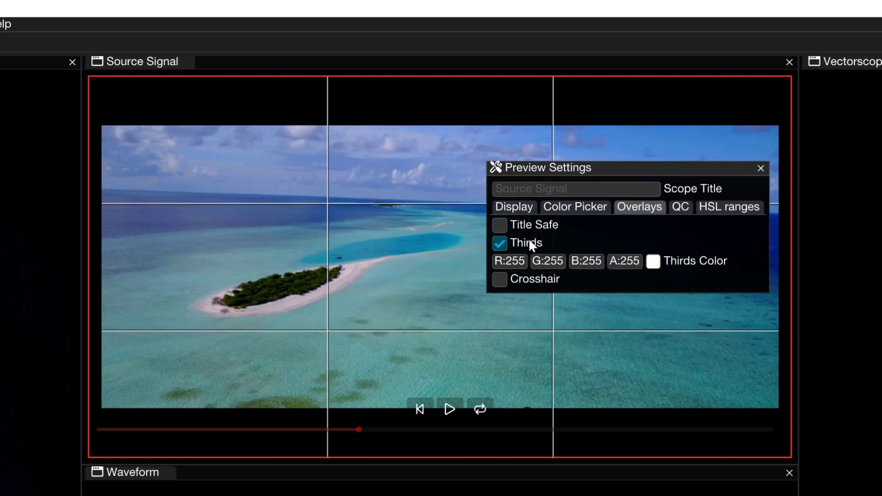
{"action": "left_click", "coordinate": [531, 243]}
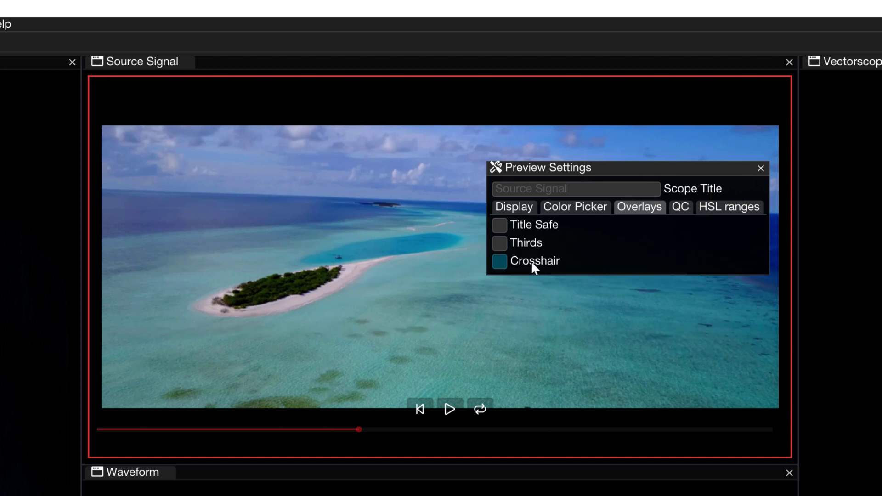
{"action": "left_click", "coordinate": [531, 260]}
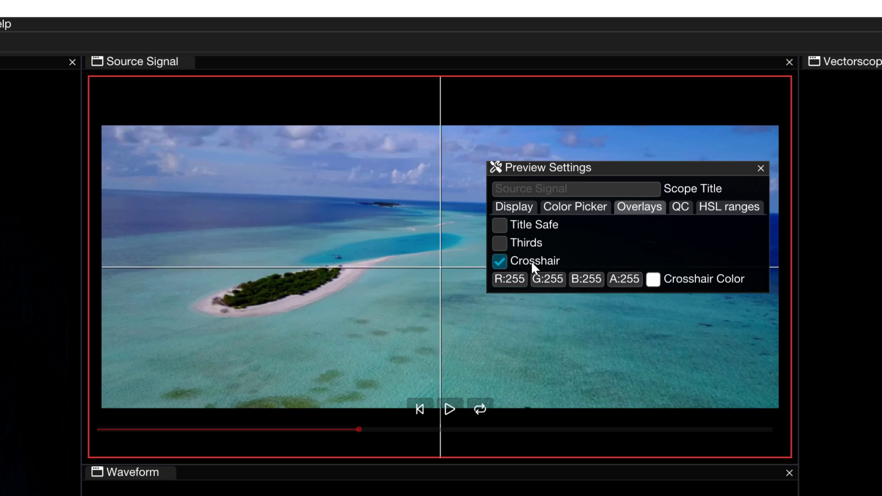
{"action": "left_click", "coordinate": [531, 261]}
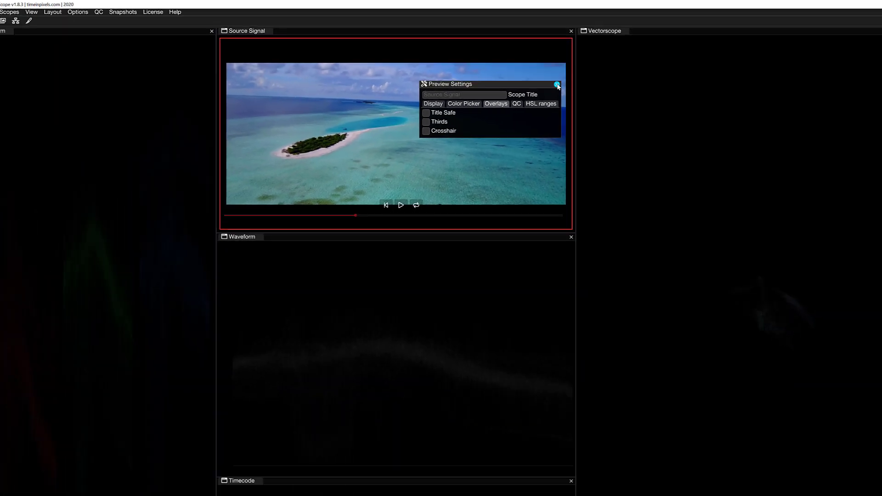
- Close Preview Settings and open the Data Analyser, placing it just beneath the preview
{"action": "left_click", "coordinate": [557, 85]}
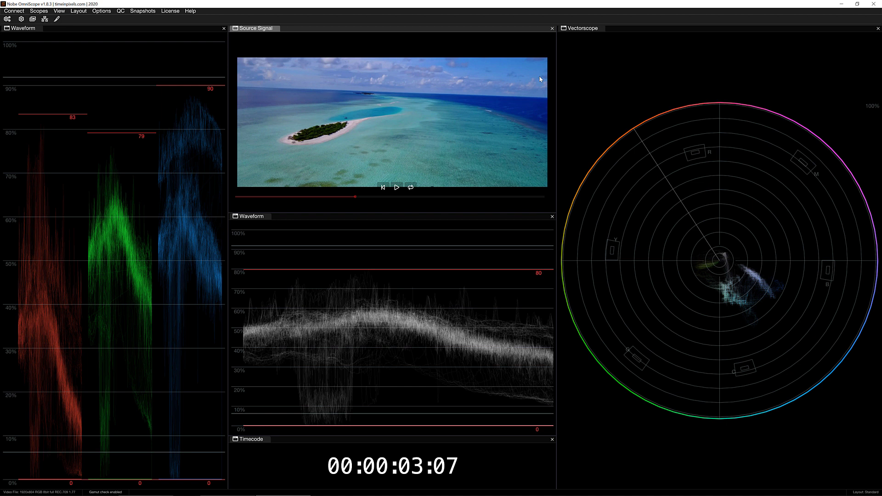
{"action": "right_click", "coordinate": [418, 120]}
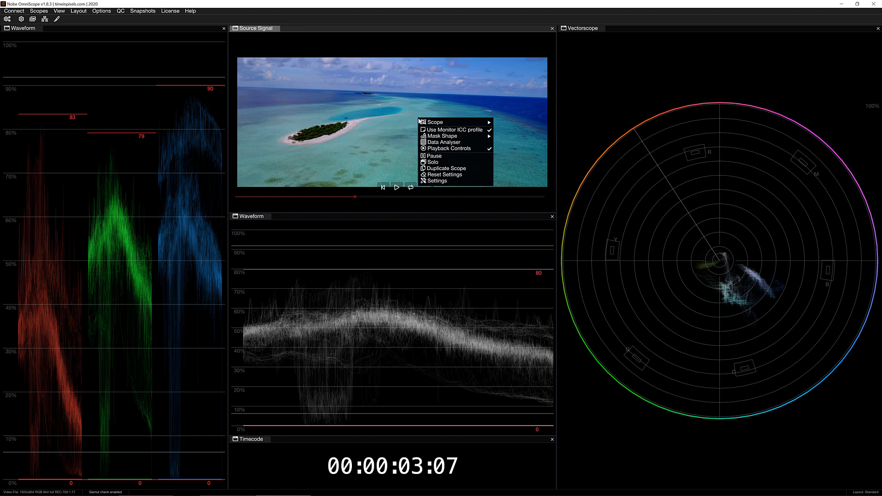
{"action": "left_click", "coordinate": [433, 143]}
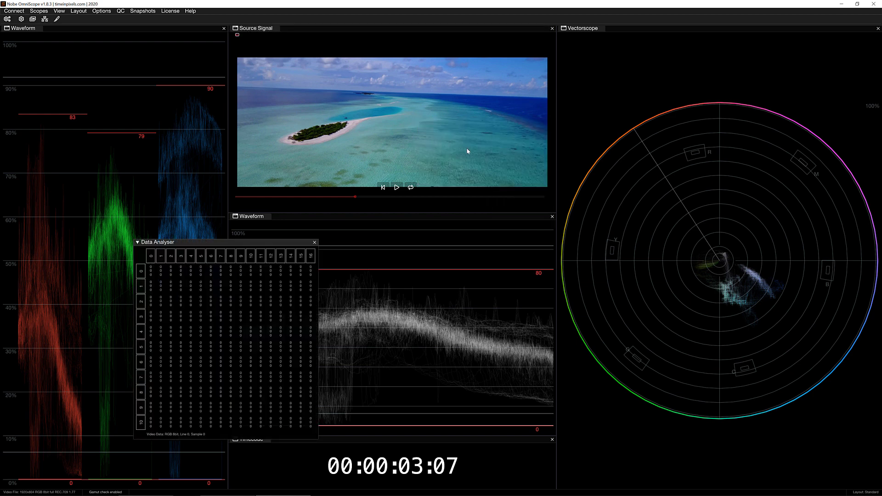
{"action": "left_click_drag", "start_coordinate": [263, 245], "coordinate": [446, 201]}
- Sample pixel values across the water, island, top-left corner and horizon, then close the Data Analyser
{"action": "left_click", "coordinate": [441, 143]}
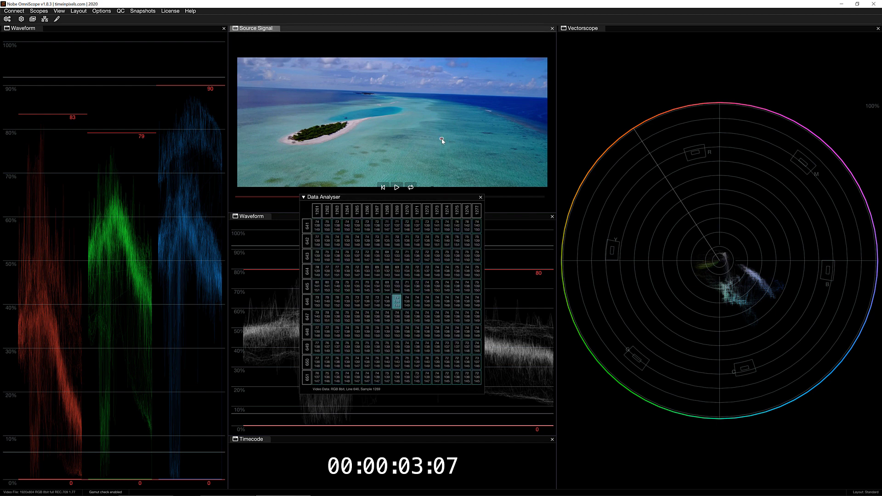
{"action": "left_click_drag", "start_coordinate": [438, 135], "coordinate": [389, 125]}
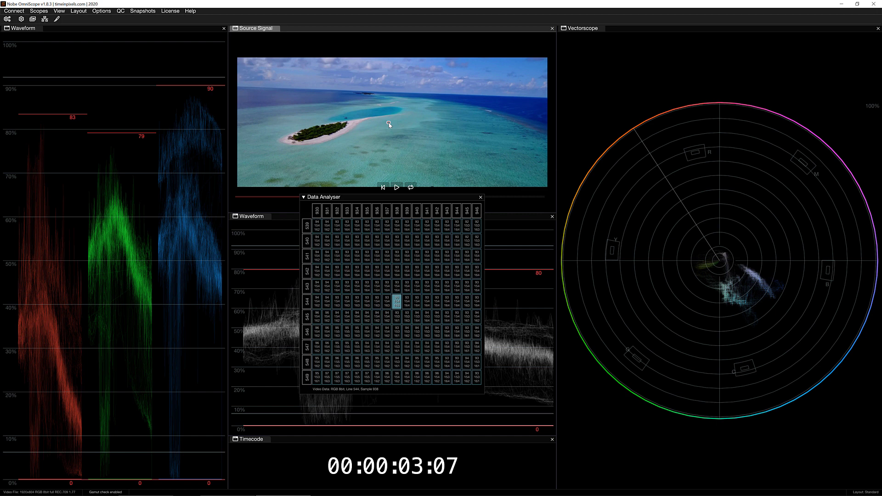
{"action": "mouse_move", "coordinate": [389, 124]}
{"action": "left_mouse_down"}
{"action": "mouse_move", "coordinate": [367, 115]}
{"action": "mouse_move", "coordinate": [338, 124]}
{"action": "left_mouse_up"}
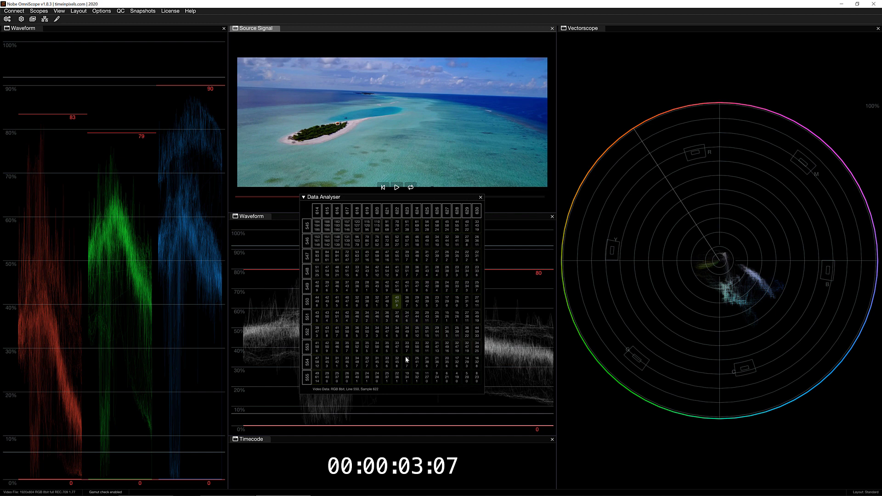
{"action": "mouse_move", "coordinate": [336, 125]}
{"action": "left_mouse_down"}
{"action": "mouse_move", "coordinate": [235, 55]}
{"action": "mouse_move", "coordinate": [230, 63]}
{"action": "left_mouse_up"}
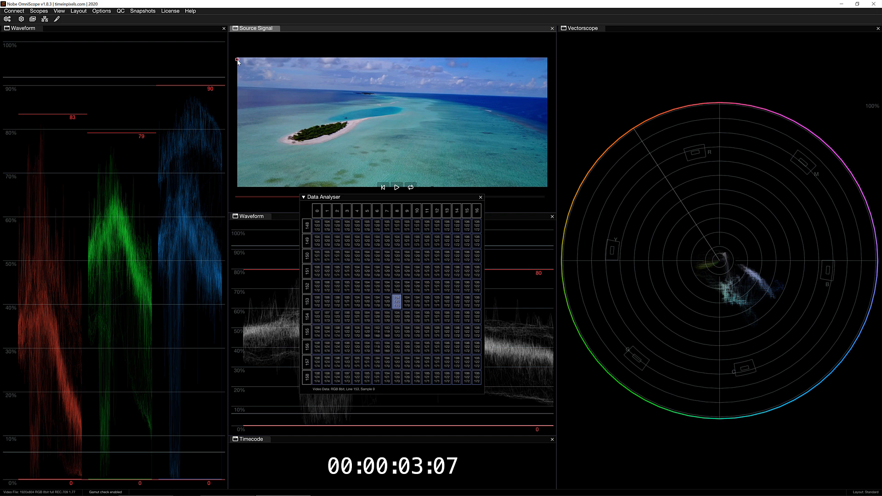
{"action": "left_click_drag", "start_coordinate": [232, 62], "coordinate": [238, 64]}
{"action": "mouse_move", "coordinate": [243, 68]}
{"action": "left_mouse_down"}
{"action": "mouse_move", "coordinate": [292, 73]}
{"action": "mouse_move", "coordinate": [400, 123]}
{"action": "left_mouse_up"}
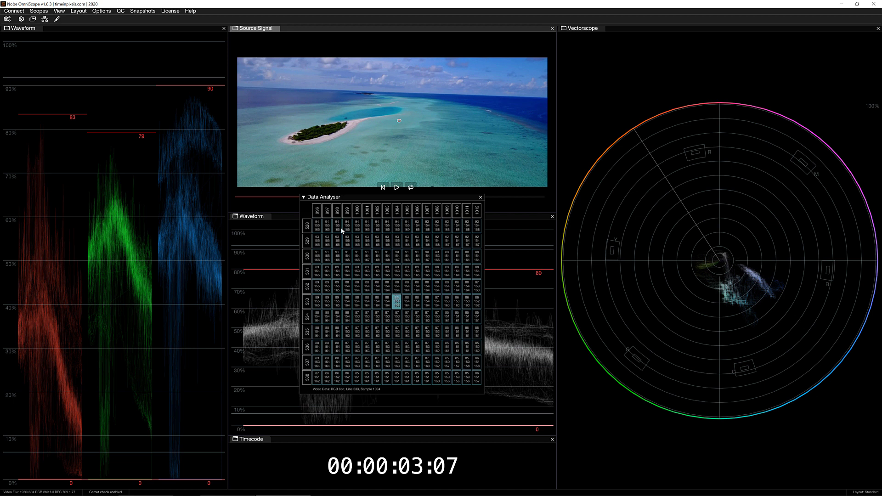
{"action": "mouse_move", "coordinate": [394, 123]}
{"action": "left_mouse_down"}
{"action": "mouse_move", "coordinate": [350, 146]}
{"action": "mouse_move", "coordinate": [514, 126]}
{"action": "mouse_move", "coordinate": [286, 132]}
{"action": "mouse_move", "coordinate": [335, 167]}
{"action": "mouse_move", "coordinate": [431, 144]}
{"action": "mouse_move", "coordinate": [368, 120]}
{"action": "mouse_move", "coordinate": [459, 153]}
{"action": "mouse_move", "coordinate": [303, 148]}
{"action": "mouse_move", "coordinate": [303, 140]}
{"action": "left_mouse_up"}
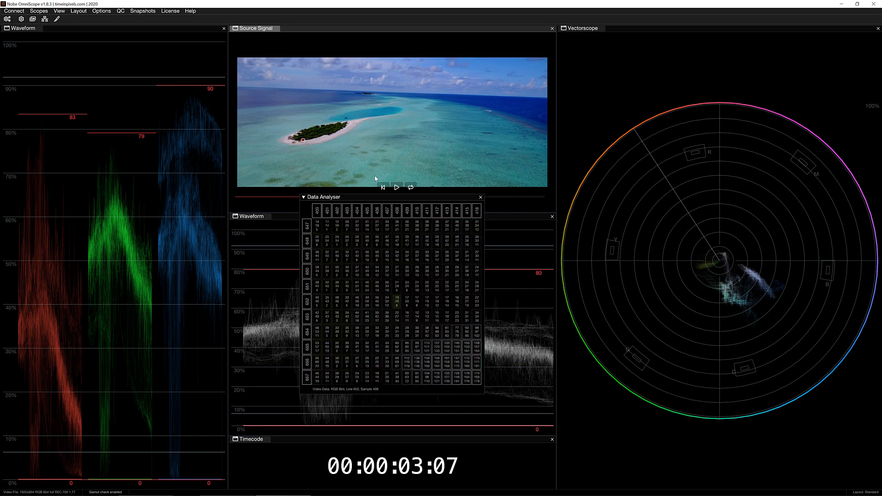
{"action": "left_click", "coordinate": [481, 197]}
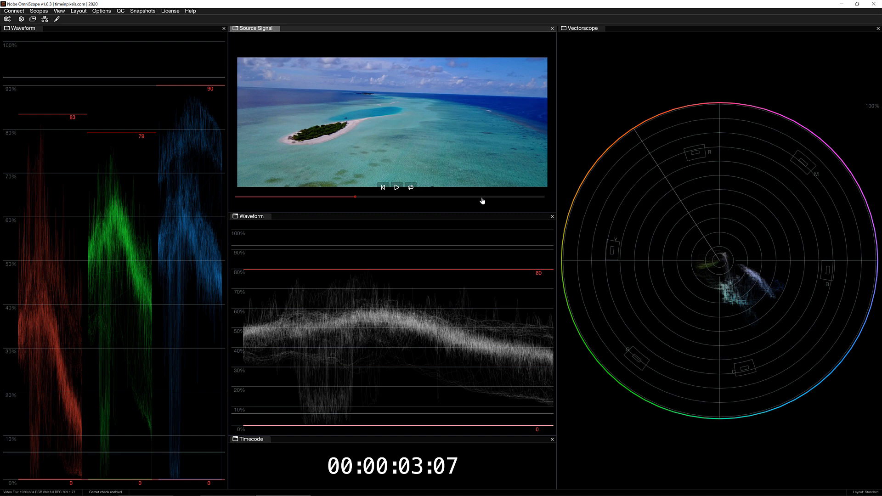
- Scrub the clip back, then play, restart and pause it
{"action": "left_click_drag", "start_coordinate": [356, 196], "coordinate": [377, 197]}
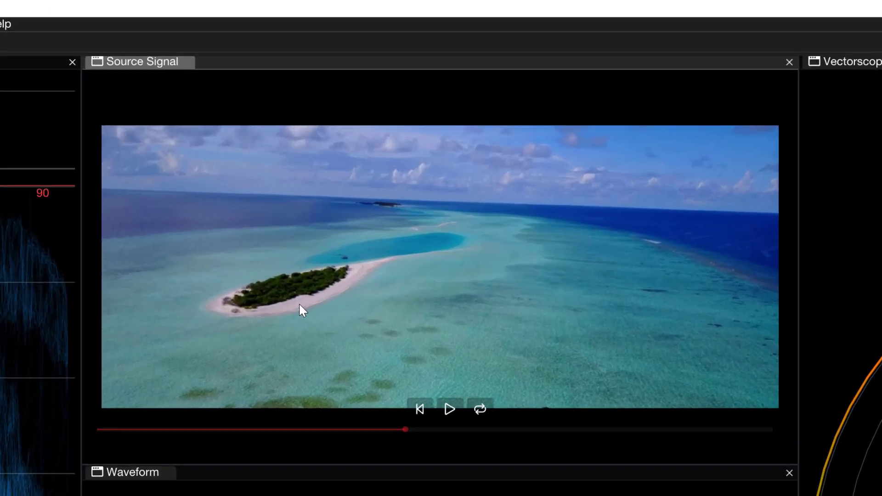
{"action": "mouse_move", "coordinate": [299, 302]}
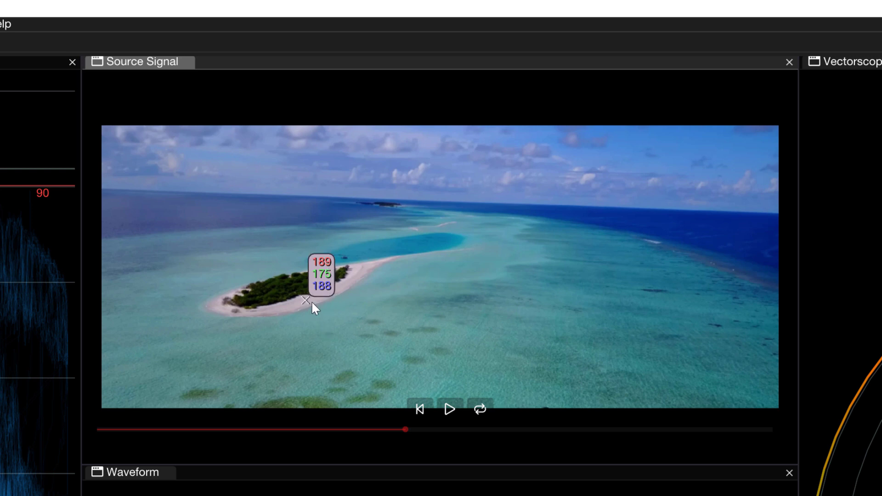
{"action": "left_click", "coordinate": [444, 412]}
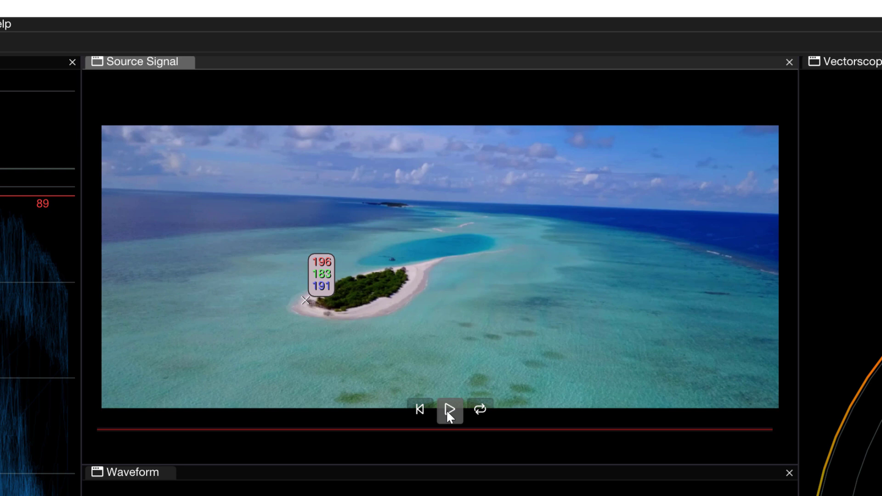
{"action": "left_click", "coordinate": [419, 409]}
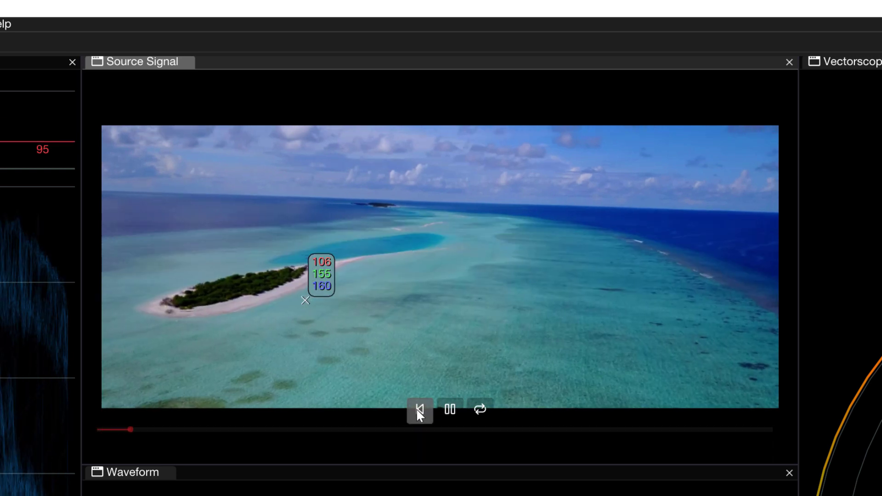
{"action": "left_click", "coordinate": [449, 410]}
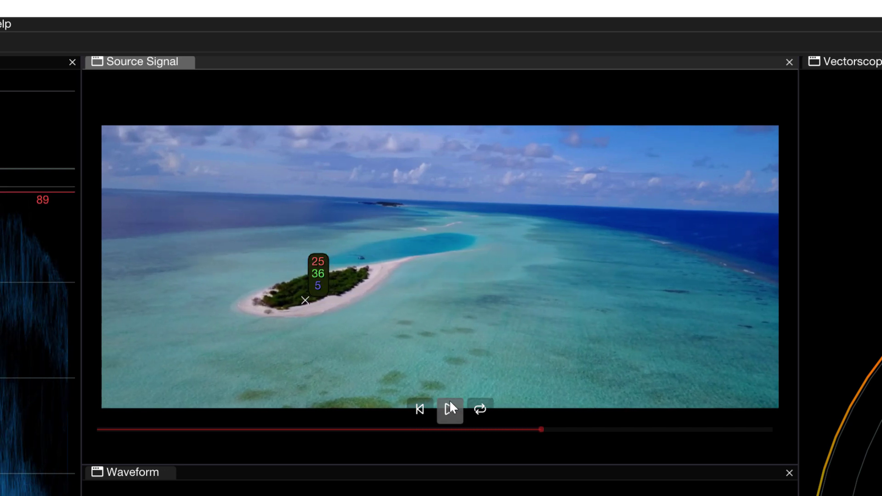
- Pin RGB readouts across the sandbar, deep and shallow water, and the island's left end
{"action": "left_click", "coordinate": [415, 288]}
{"action": "left_click", "coordinate": [560, 225]}
{"action": "left_click", "coordinate": [677, 297]}
{"action": "left_click", "coordinate": [625, 370]}
{"action": "left_click", "coordinate": [488, 342]}
{"action": "left_click", "coordinate": [370, 379]}
{"action": "left_click", "coordinate": [205, 355]}
{"action": "left_click", "coordinate": [161, 265]}
{"action": "left_click", "coordinate": [264, 234]}
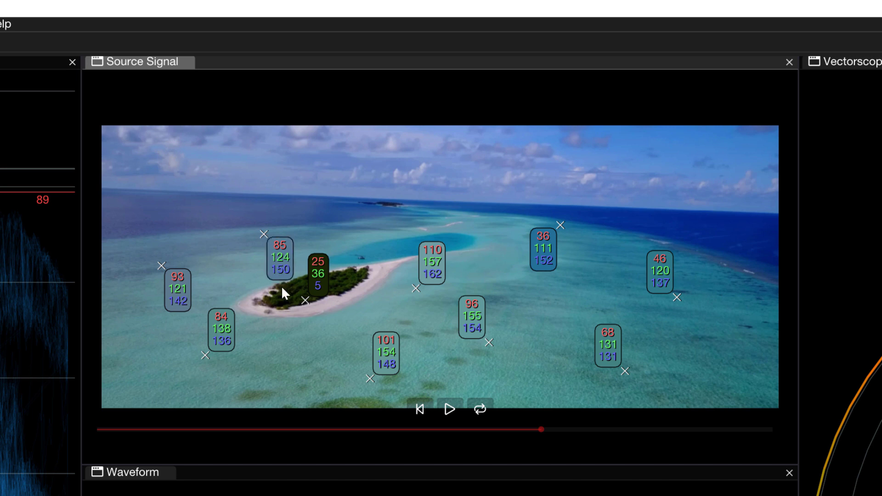
- Remove the four existing colour pins, including the 84/138/136 pin in the lower-left water
{"action": "right_click", "coordinate": [361, 298]}
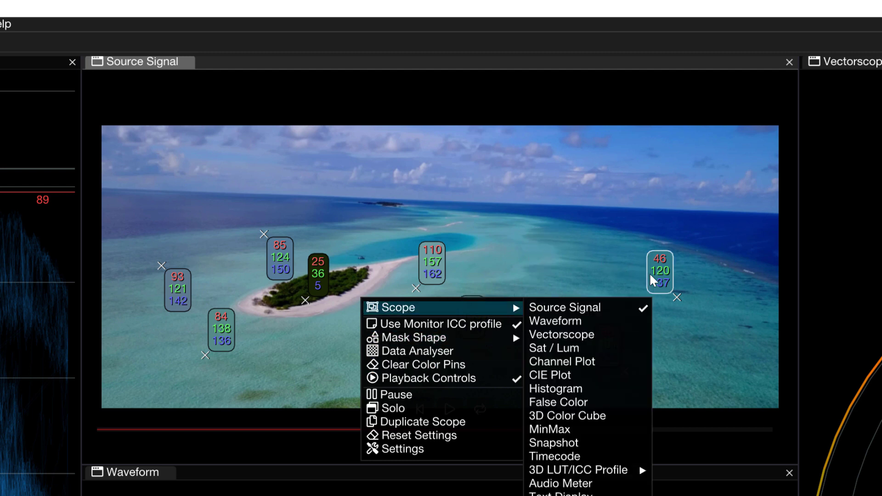
{"action": "left_click", "coordinate": [521, 250]}
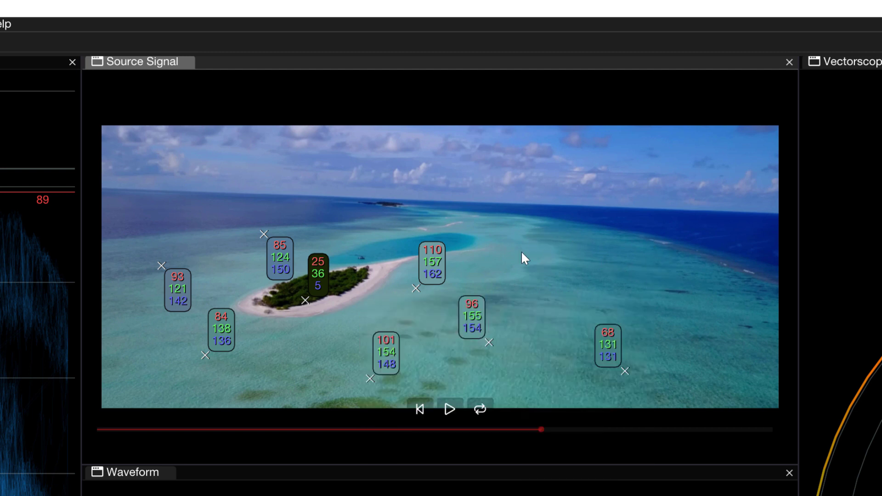
{"action": "left_click", "coordinate": [435, 261]}
{"action": "left_click", "coordinate": [472, 307]}
{"action": "left_click", "coordinate": [610, 338]}
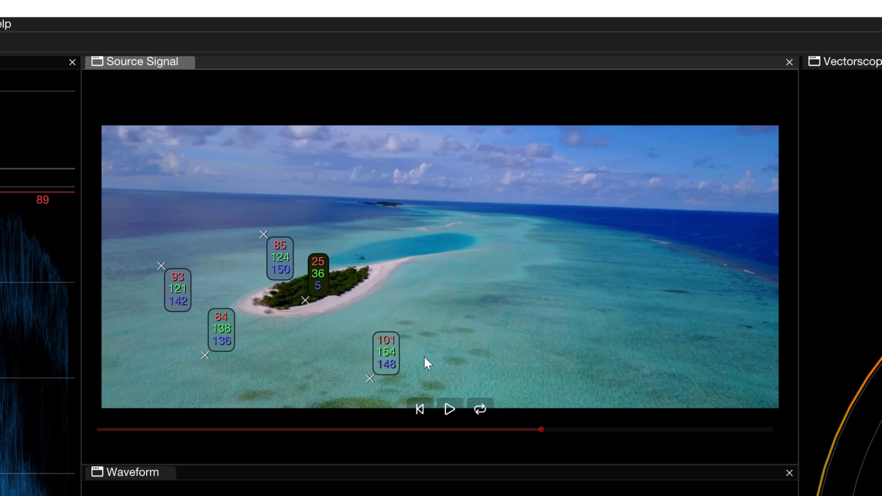
{"action": "left_click", "coordinate": [224, 333]}
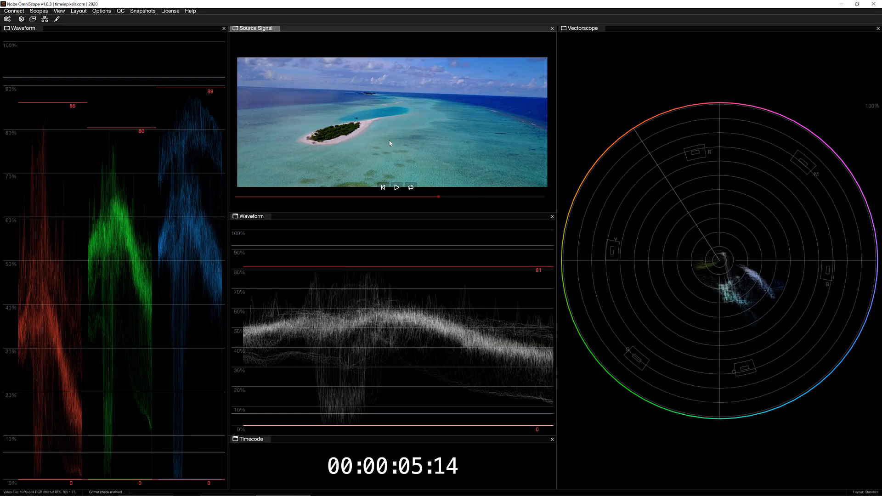
- Place six new colour pins across the sea, then clear all colour pins from every scope
{"action": "left_click", "coordinate": [388, 335]}
{"action": "left_click", "coordinate": [369, 153]}
{"action": "left_click", "coordinate": [449, 169]}
{"action": "left_click", "coordinate": [463, 128]}
{"action": "left_click", "coordinate": [421, 116]}
{"action": "left_click", "coordinate": [319, 107]}
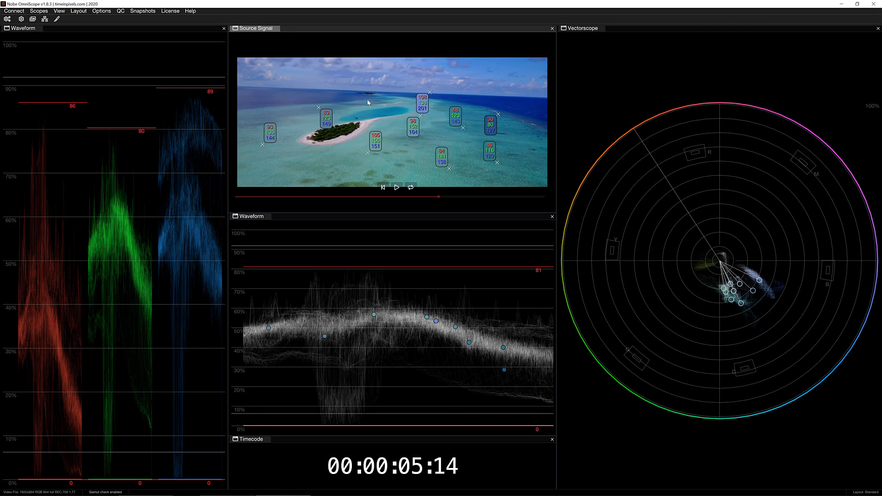
{"action": "right_click", "coordinate": [368, 102]}
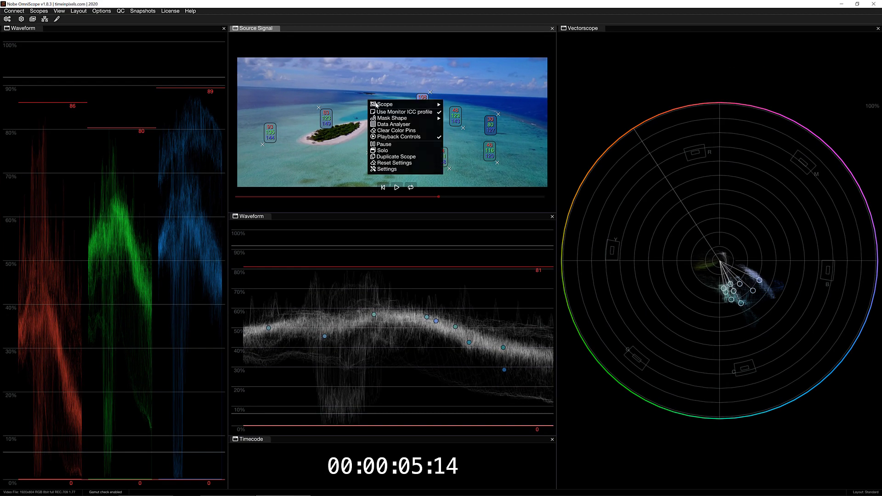
{"action": "left_click", "coordinate": [399, 131]}
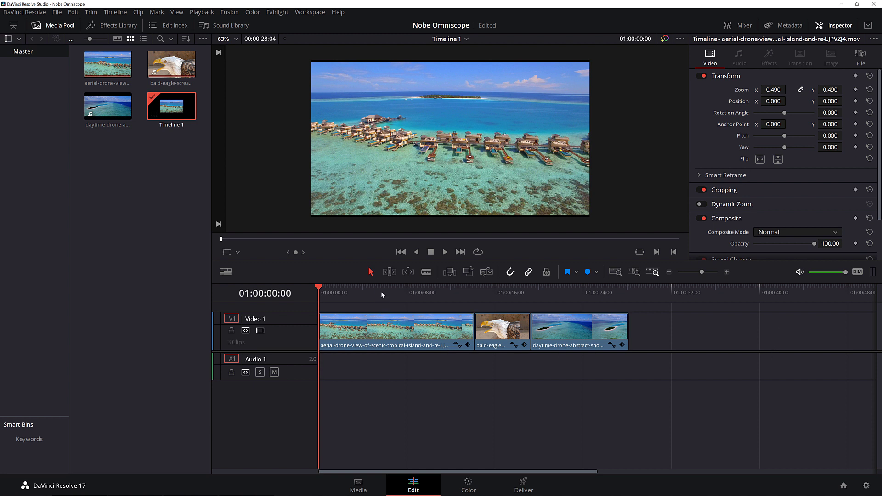
{"action": "left_click_drag", "start_coordinate": [381, 291], "coordinate": [428, 301]}
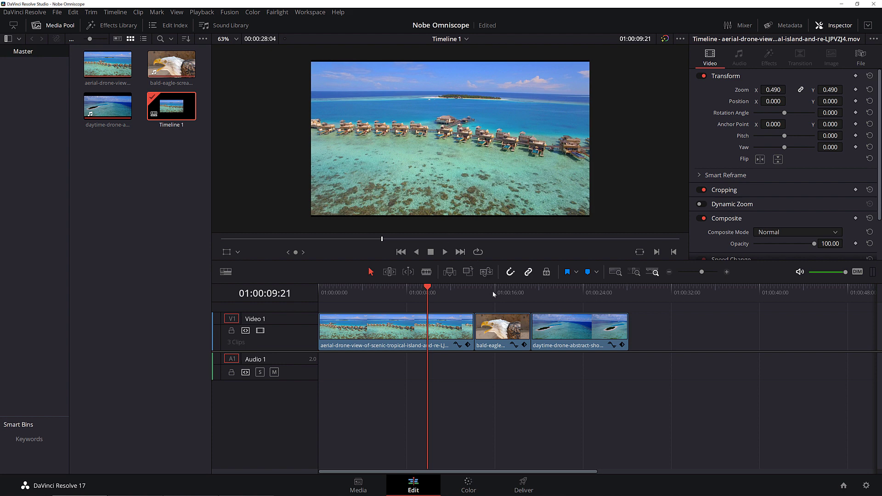
{"action": "mouse_move", "coordinate": [493, 294]}
{"action": "left_mouse_down"}
{"action": "mouse_move", "coordinate": [502, 294]}
{"action": "mouse_move", "coordinate": [493, 294]}
{"action": "left_mouse_up"}
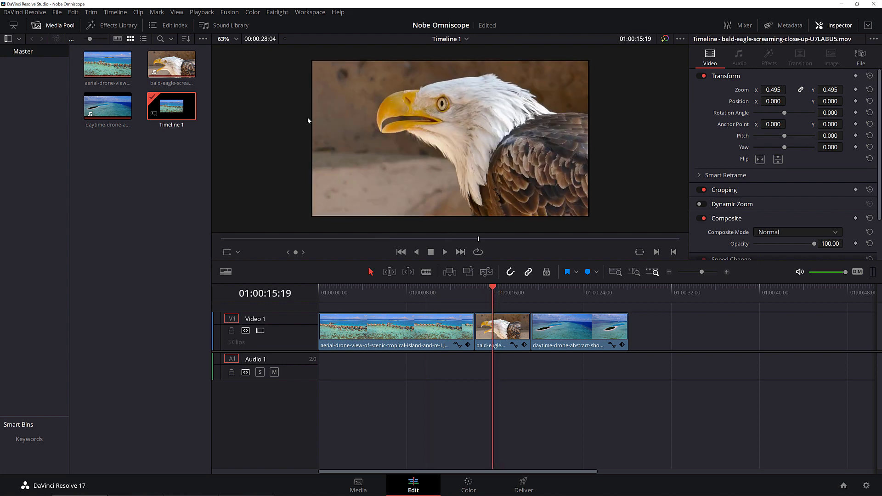
{"action": "left_click", "coordinate": [567, 293]}
{"action": "left_click", "coordinate": [572, 328]}
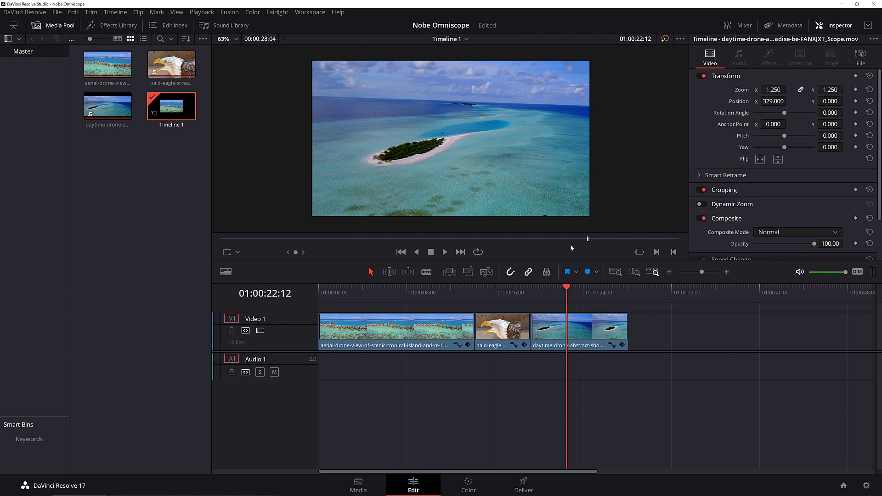
{"action": "left_click_drag", "start_coordinate": [488, 293], "coordinate": [382, 308]}
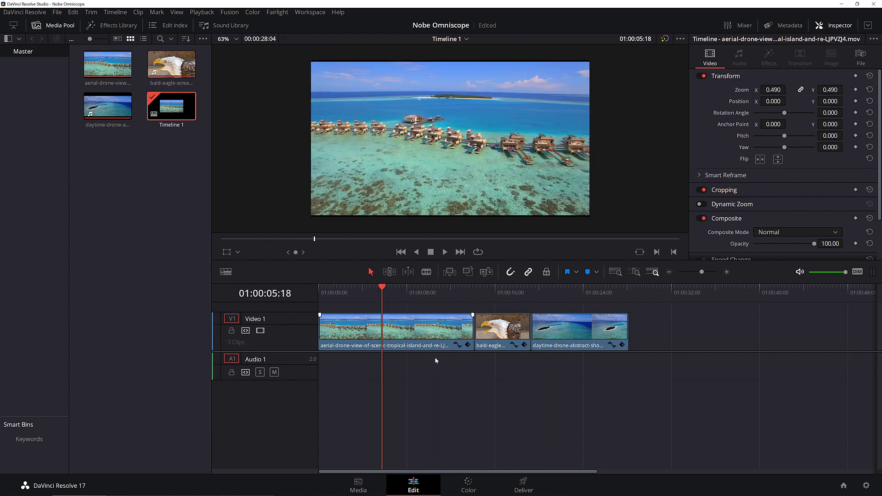
- Open the Color page and switch the node editor from Clip to Timeline to reveal the NobeOmniScope Connect node
{"action": "left_click", "coordinate": [469, 485]}
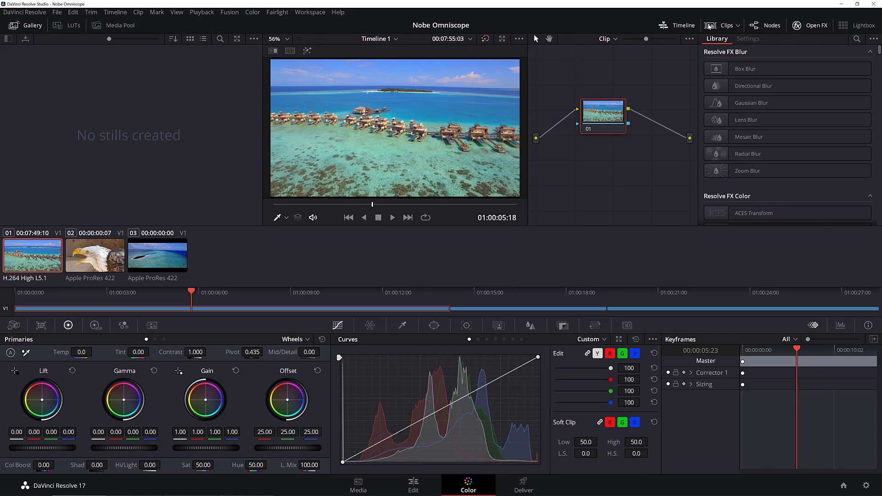
{"action": "left_click", "coordinate": [611, 39]}
{"action": "left_click", "coordinate": [618, 64]}
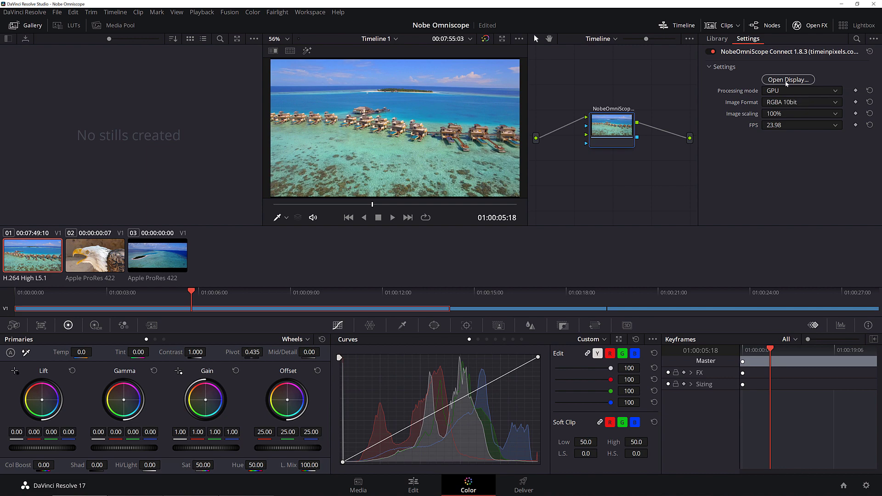
- Launch the OmniScope display from the Connect node and connect it to DaVinci Resolve
{"action": "left_click", "coordinate": [787, 81]}
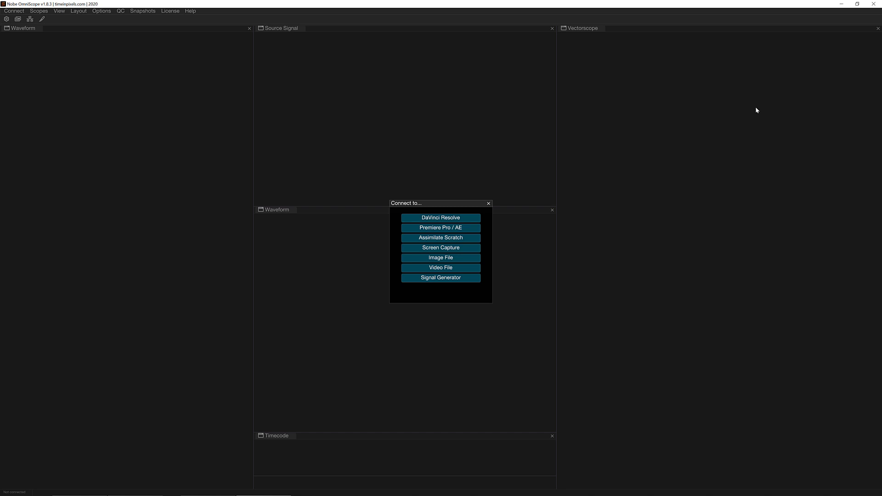
{"action": "left_click", "coordinate": [440, 219]}
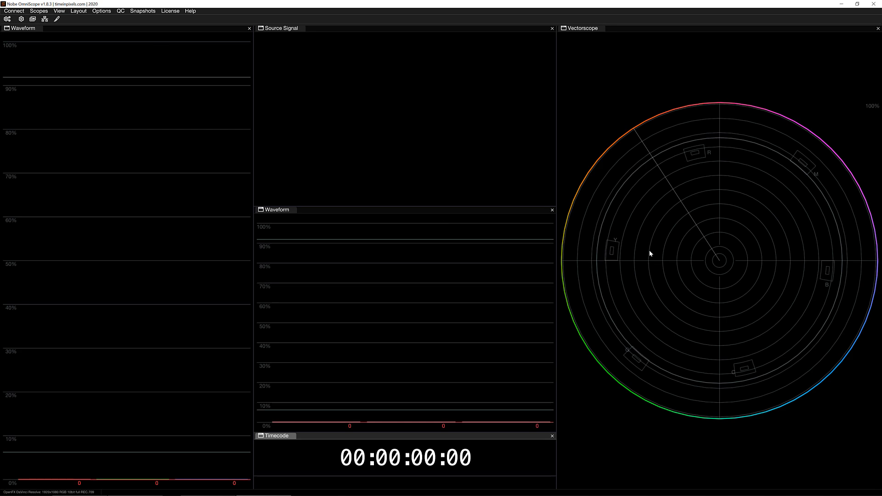
{"action": "key", "text": "alt+Tab"}
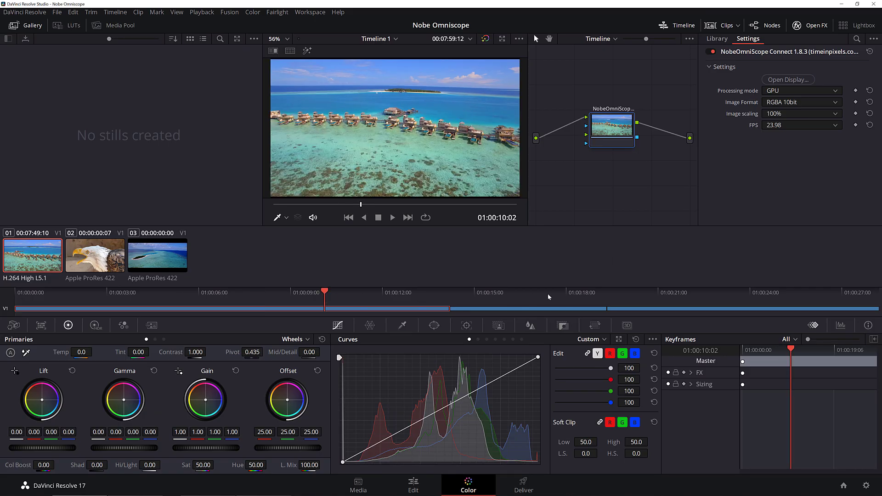
- Bring DaVinci Resolve to the front to feed the overwater-bungalow frame to OmniScope
{"action": "key", "text": "alt+Tab"}
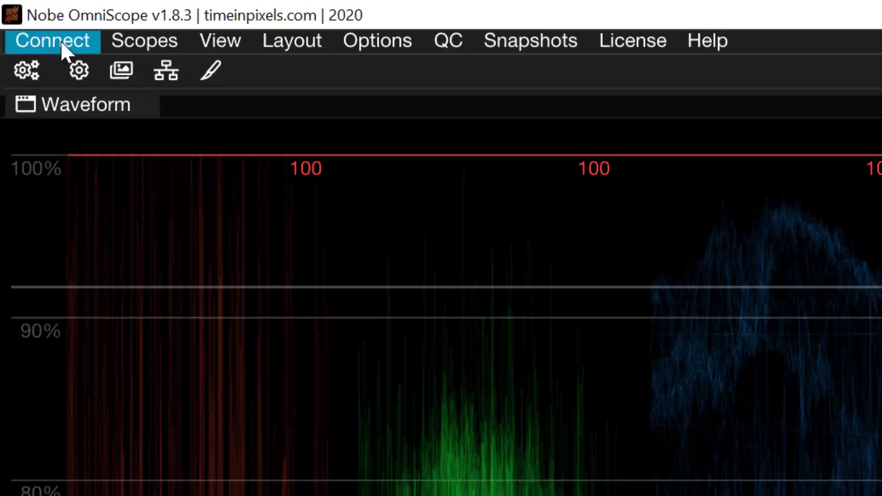
- Set the DaVinci Resolve input's aspect ratio to 1.77 in Input Settings and close the dialog
{"action": "left_click", "coordinate": [15, 10]}
{"action": "mouse_move", "coordinate": [75, 89]}
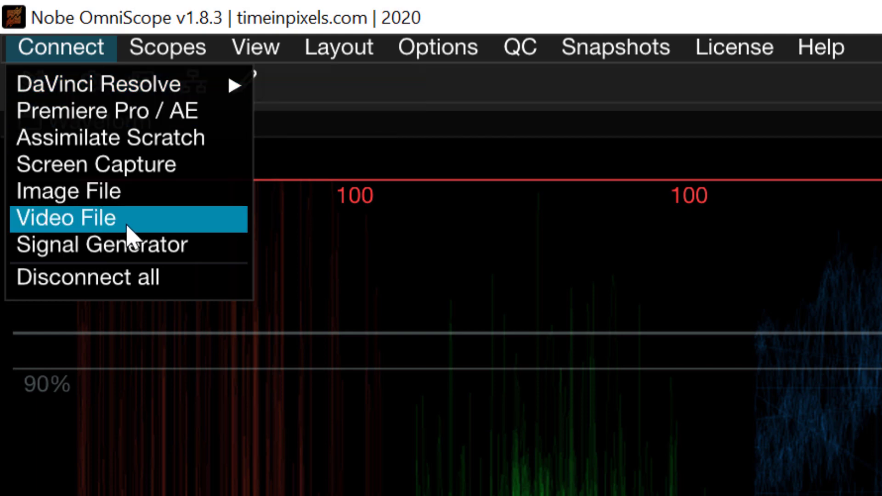
{"action": "mouse_move", "coordinate": [142, 89]}
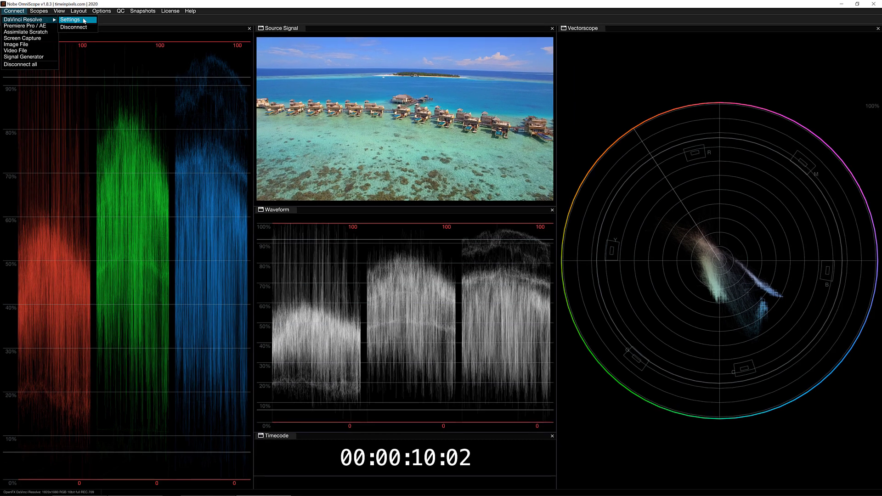
{"action": "left_click", "coordinate": [84, 21]}
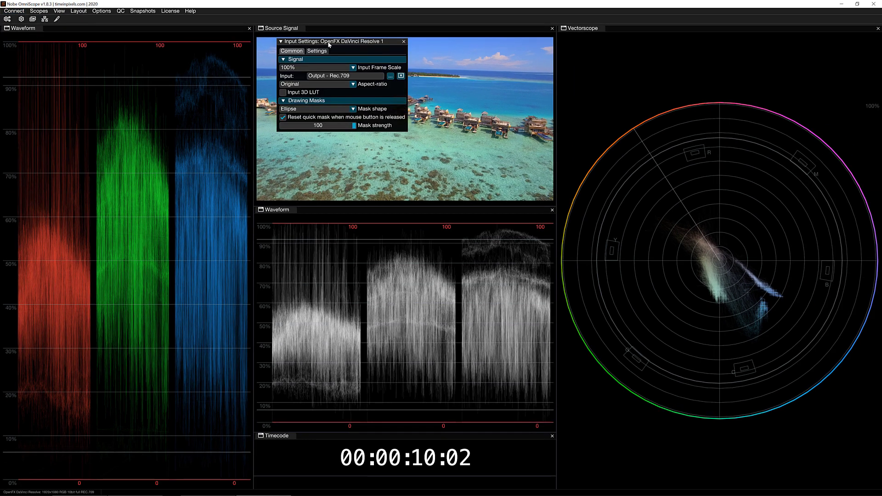
{"action": "left_click_drag", "start_coordinate": [324, 41], "coordinate": [466, 111]}
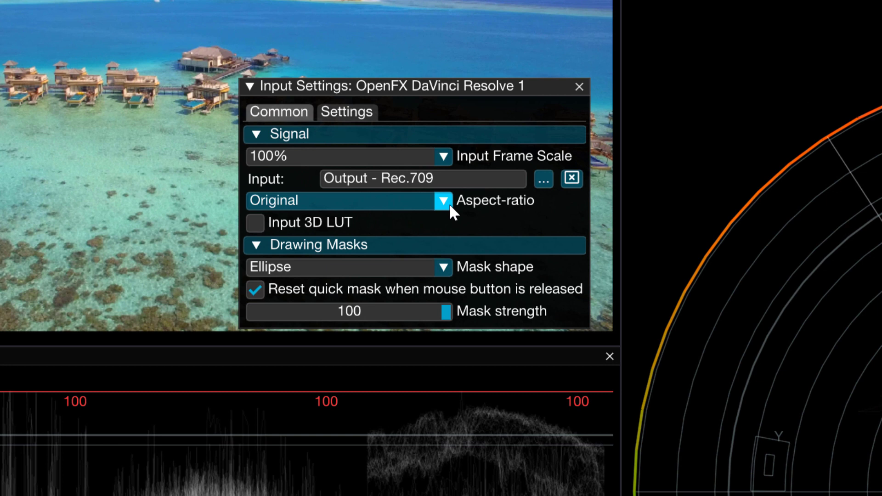
{"action": "left_click", "coordinate": [445, 202]}
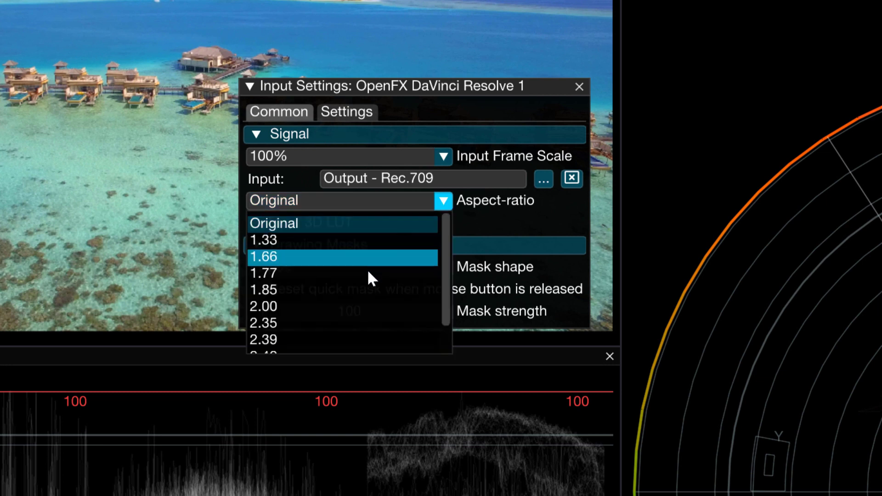
{"action": "left_click", "coordinate": [282, 274]}
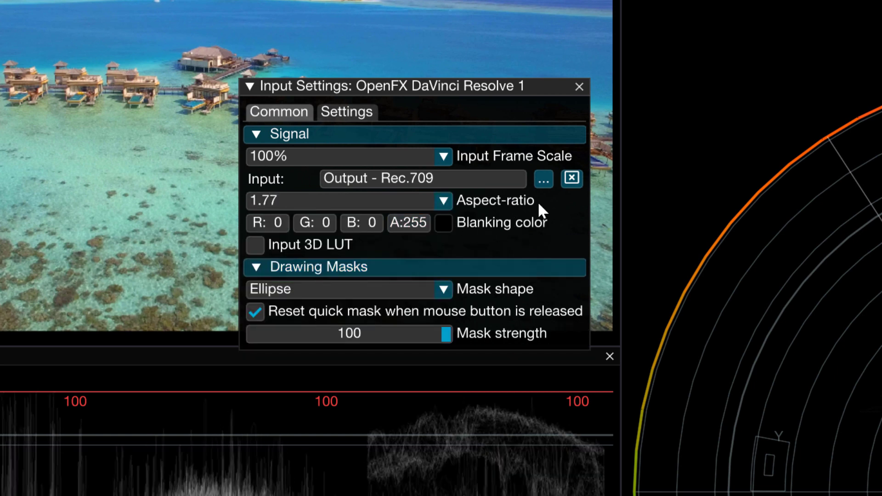
{"action": "left_click", "coordinate": [579, 86]}
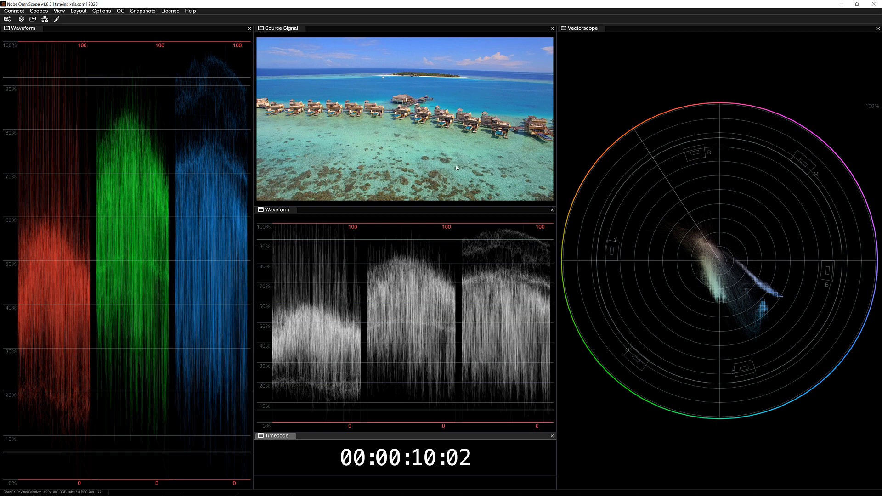
- Widen the middle scope panels and play the Resolve timeline from the start while watching OmniScope
{"action": "left_click_drag", "start_coordinate": [254, 220], "coordinate": [228, 220]}
{"action": "key", "text": "alt+Tab"}
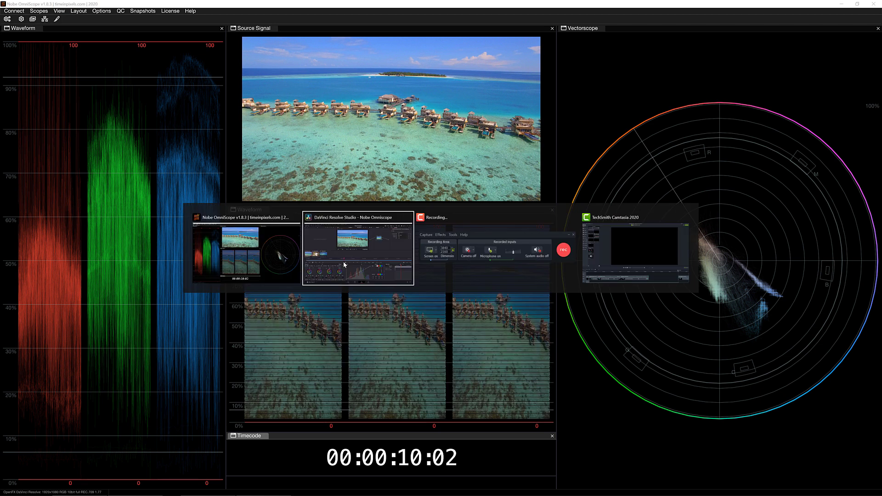
{"action": "key", "text": "Home"}
{"action": "key", "text": "space"}
{"action": "key", "text": "alt+Tab"}
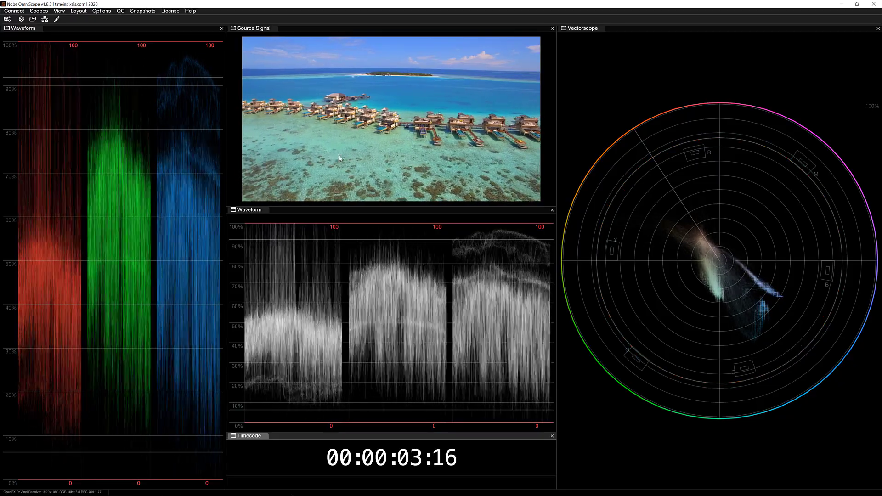
- Open QC > Blanking Detection, position the panel over the middle Waveform, and enable blanking detection
{"action": "left_click", "coordinate": [122, 11]}
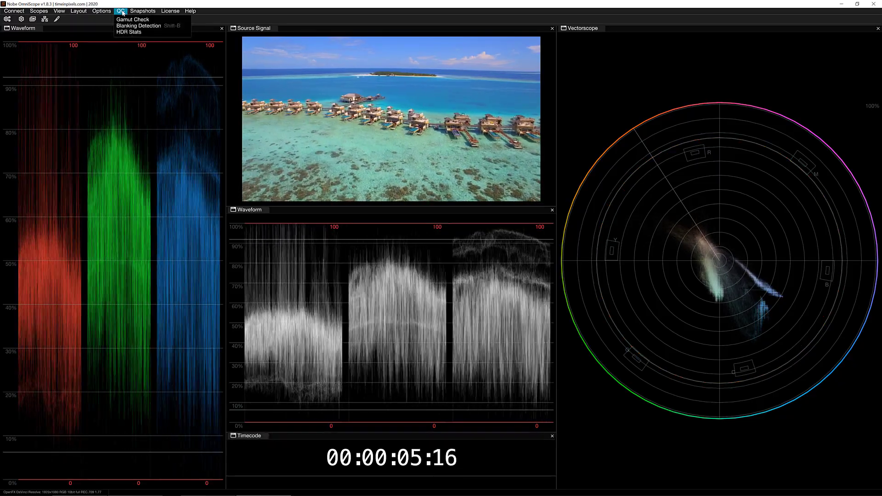
{"action": "left_click", "coordinate": [138, 26]}
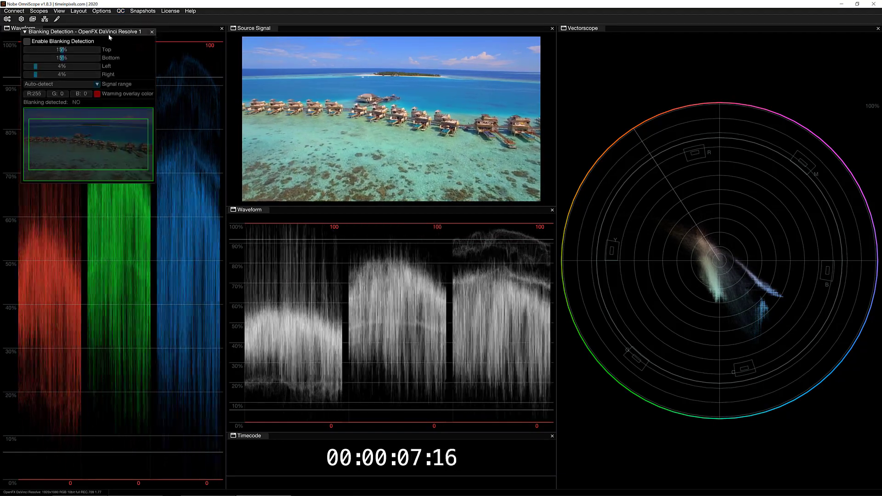
{"action": "left_click_drag", "start_coordinate": [108, 36], "coordinate": [387, 208]}
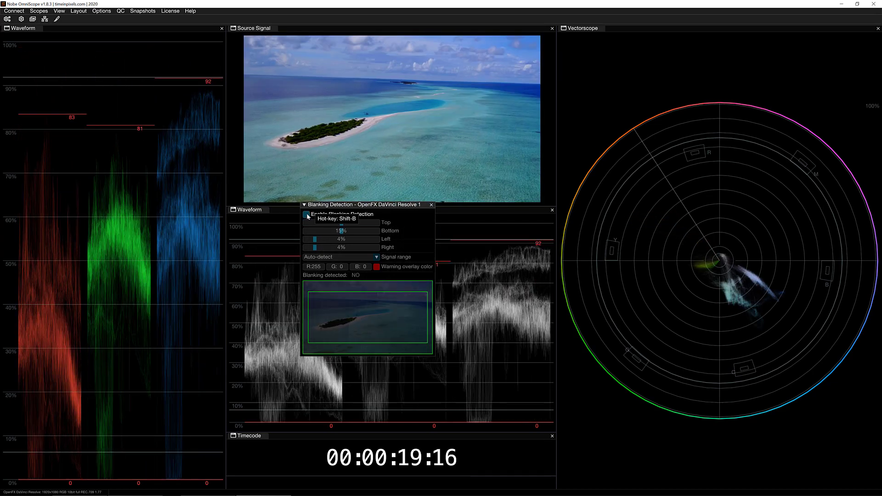
{"action": "left_click", "coordinate": [306, 215]}
{"action": "left_click_drag", "start_coordinate": [336, 206], "coordinate": [255, 298]}
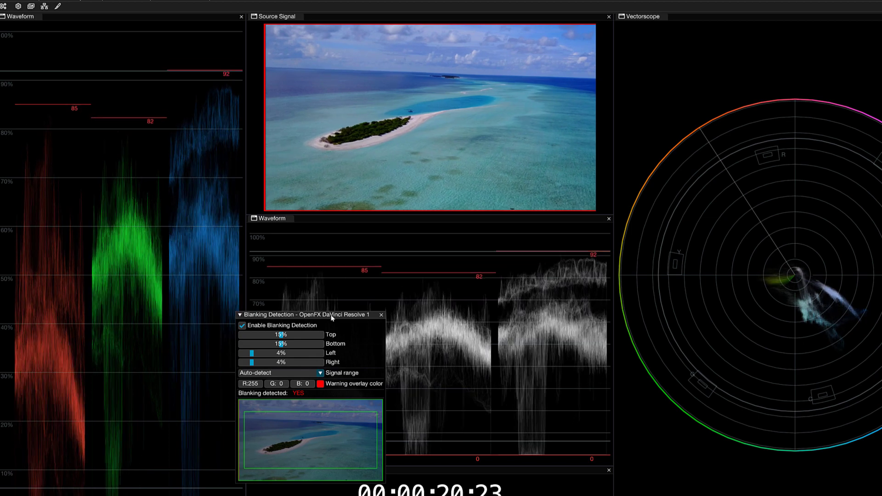
- Move the blanking panel up and adjust the Bottom margin between 0% and 2%, settling at 1%
{"action": "left_click_drag", "start_coordinate": [331, 317], "coordinate": [364, 227]}
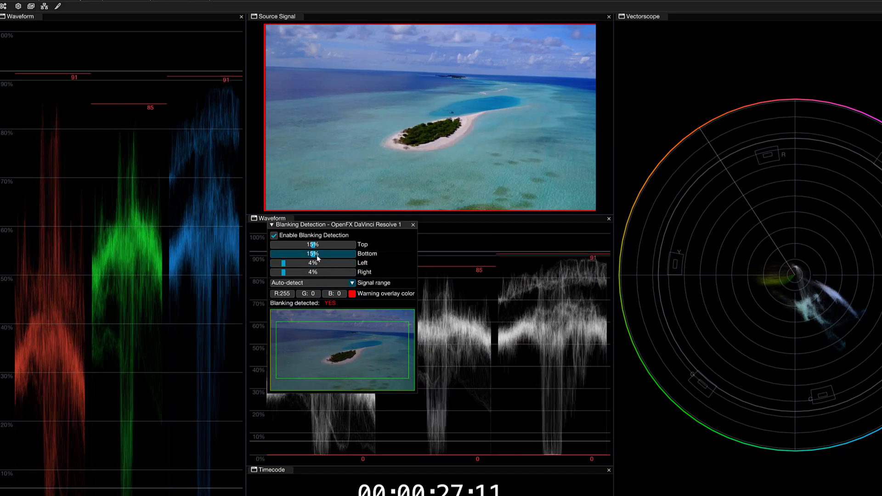
{"action": "left_click_drag", "start_coordinate": [316, 256], "coordinate": [263, 255]}
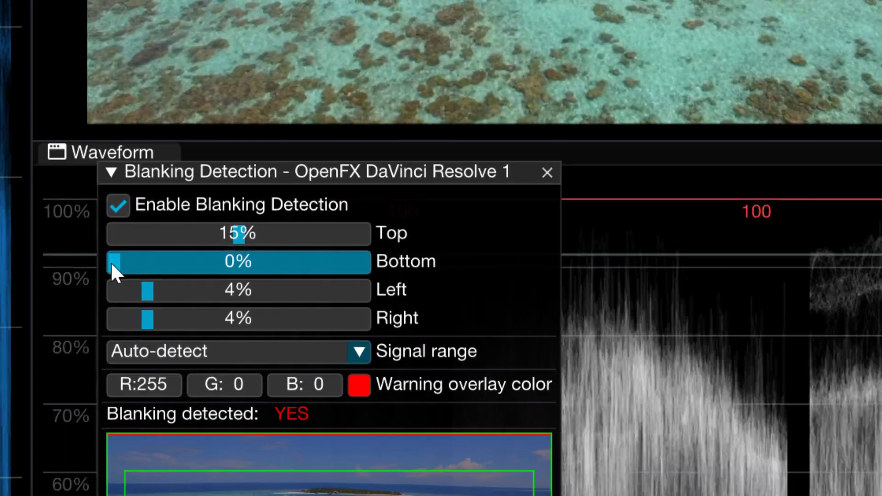
{"action": "left_click_drag", "start_coordinate": [272, 254], "coordinate": [275, 254]}
{"action": "left_click_drag", "start_coordinate": [121, 267], "coordinate": [122, 268]}
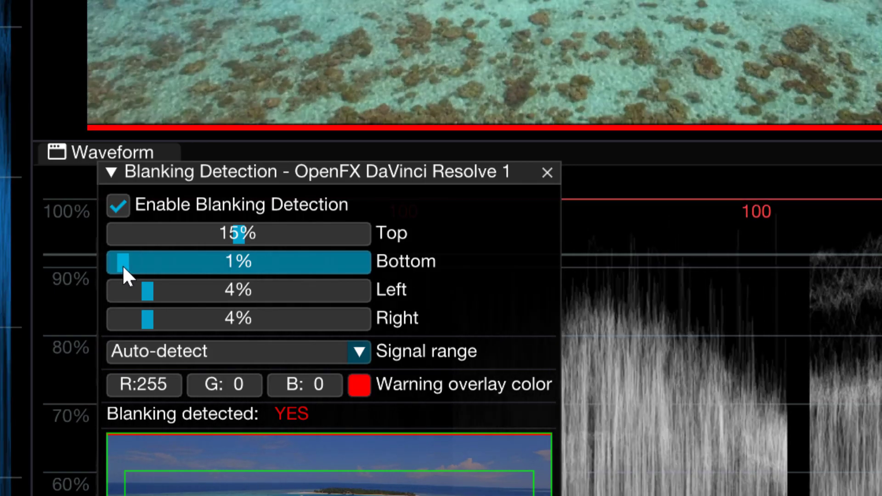
{"action": "mouse_move", "coordinate": [123, 269]}
{"action": "left_mouse_down"}
{"action": "mouse_move", "coordinate": [139, 266]}
{"action": "mouse_move", "coordinate": [124, 269]}
{"action": "left_mouse_up"}
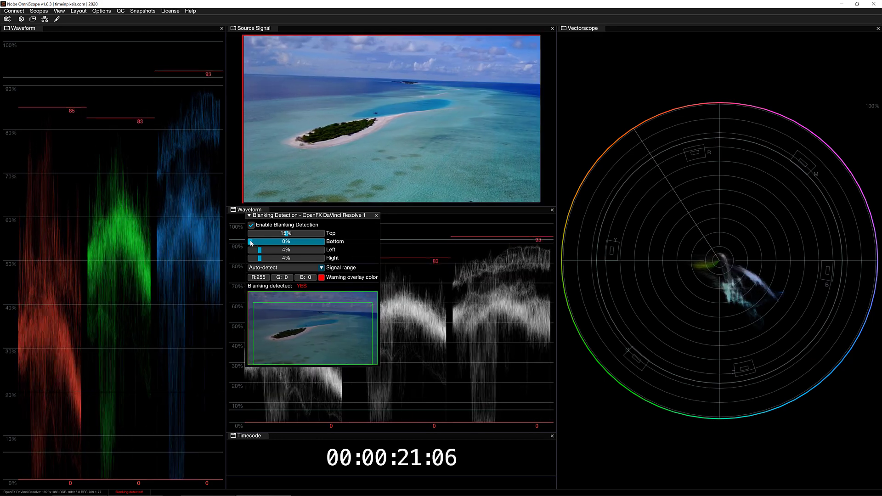
{"action": "left_click_drag", "start_coordinate": [253, 243], "coordinate": [250, 243]}
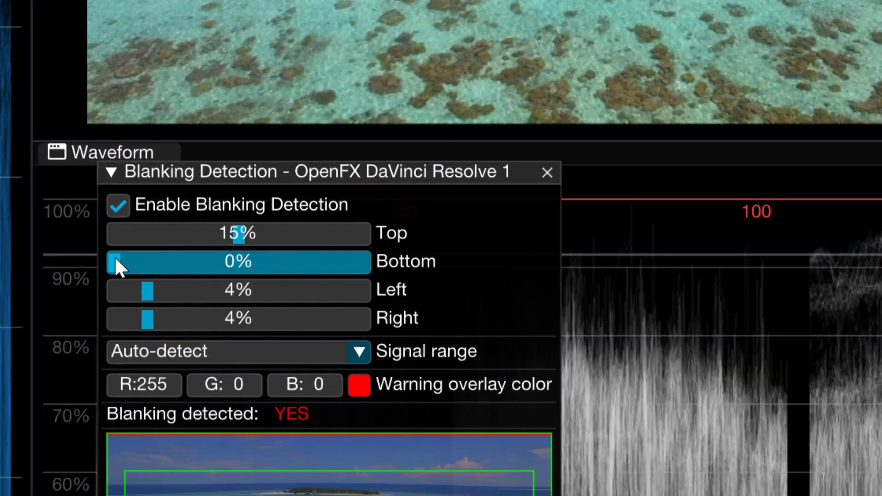
{"action": "left_click_drag", "start_coordinate": [115, 258], "coordinate": [132, 261]}
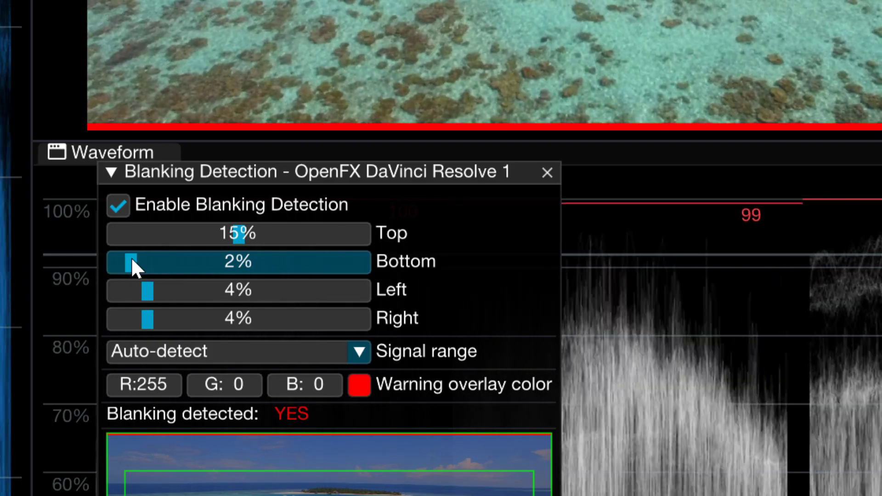